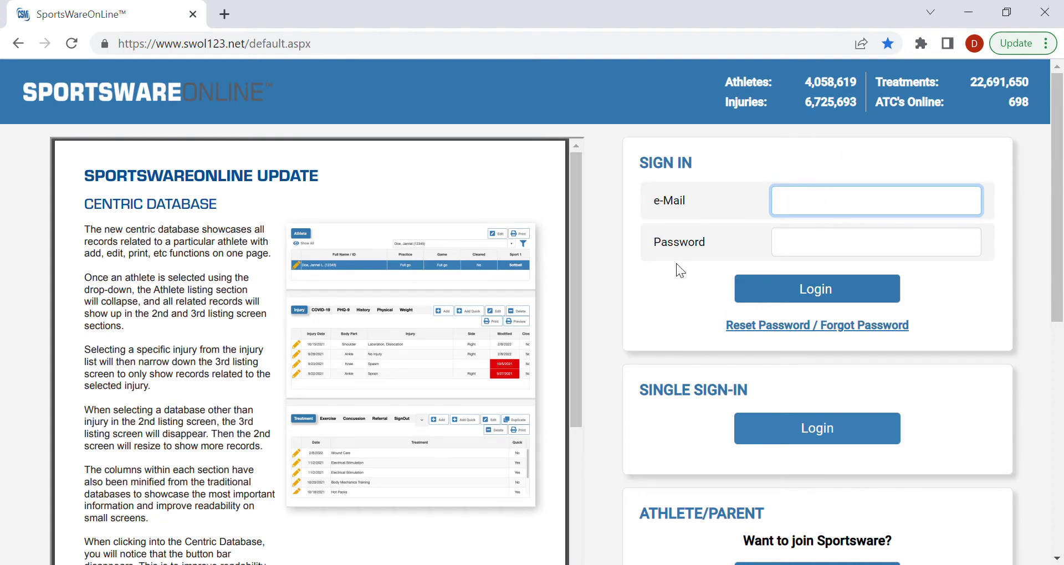
Step: Scroll down the sign-in page to the Join SportsWare option for athletes and parents
scroll(676, 263, "down", 3)
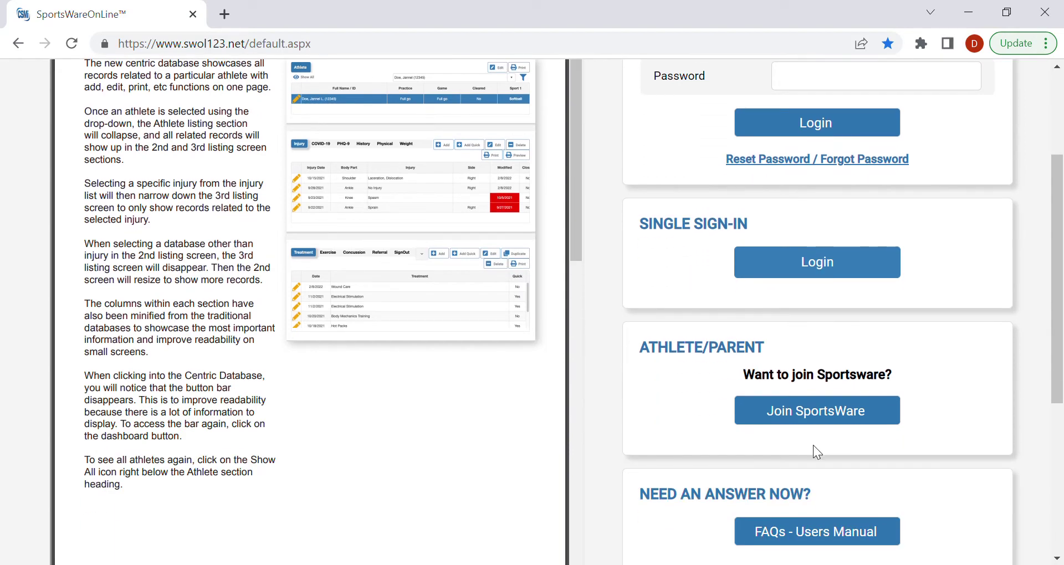
left_click(833, 414)
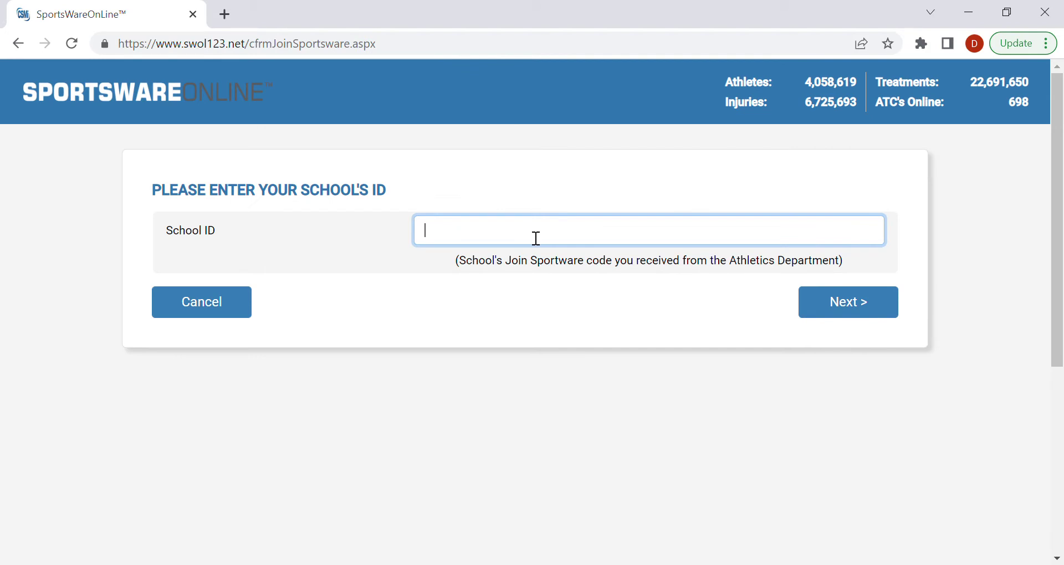
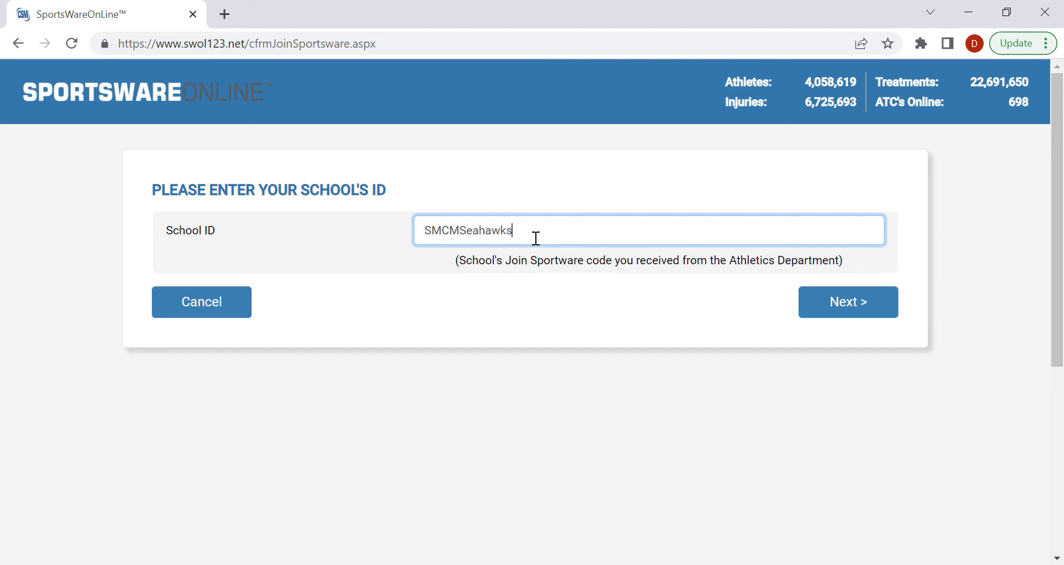
left_click(828, 302)
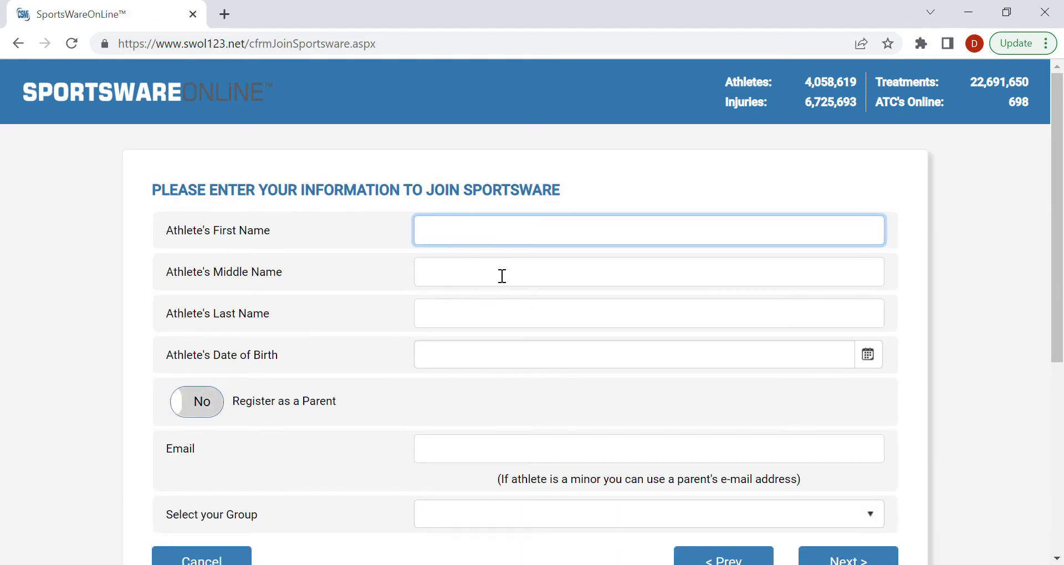
type("John")
key("Tab")
key("Tab")
type("Doe")
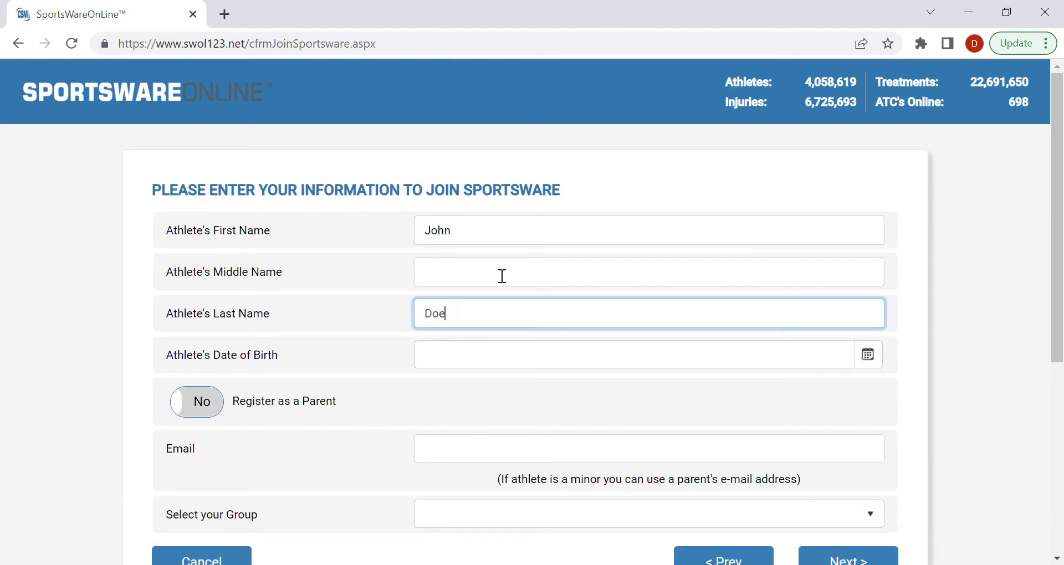
key("Tab")
type("1/02/20")
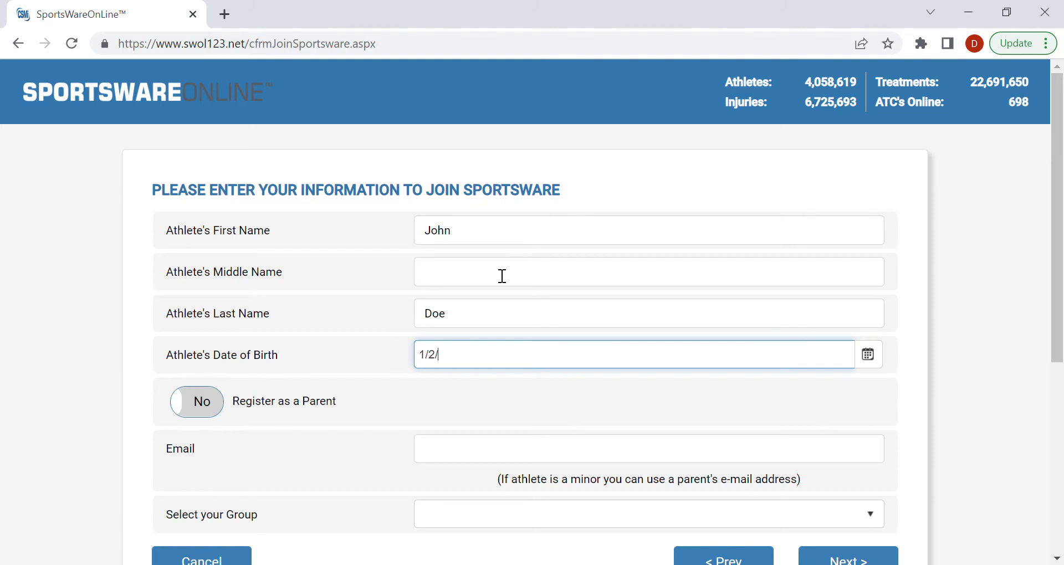
type("03")
Step: Fill in the athlete's e-mail address and choose Varsity Sport as the group
scroll(503, 276, "down", 3)
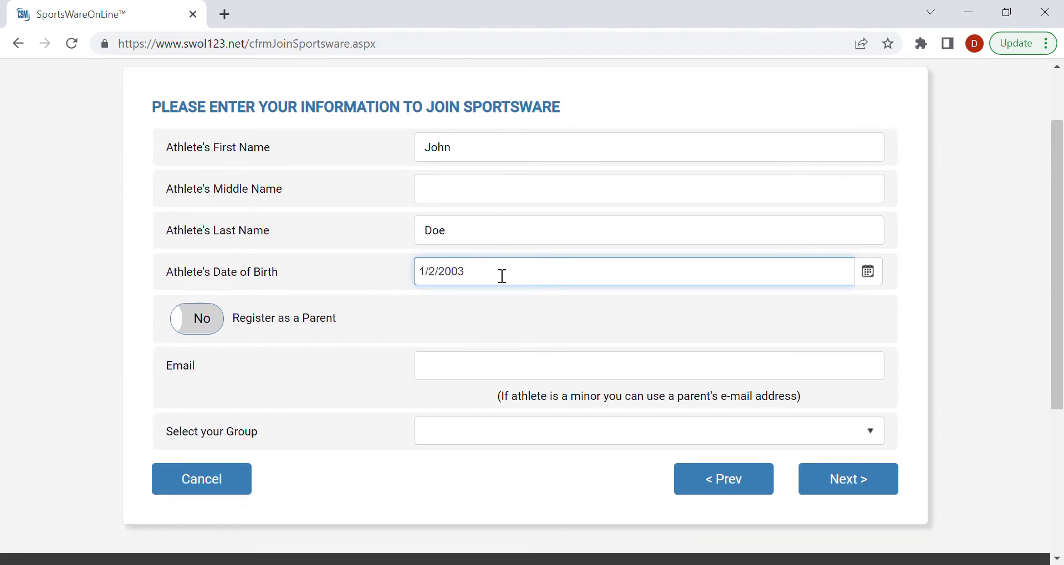
left_click(502, 364)
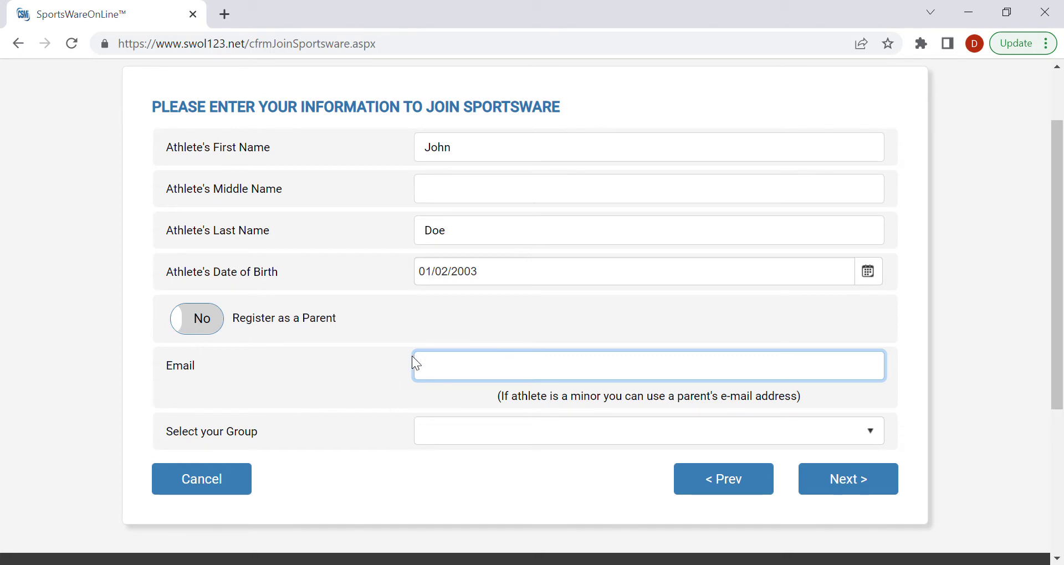
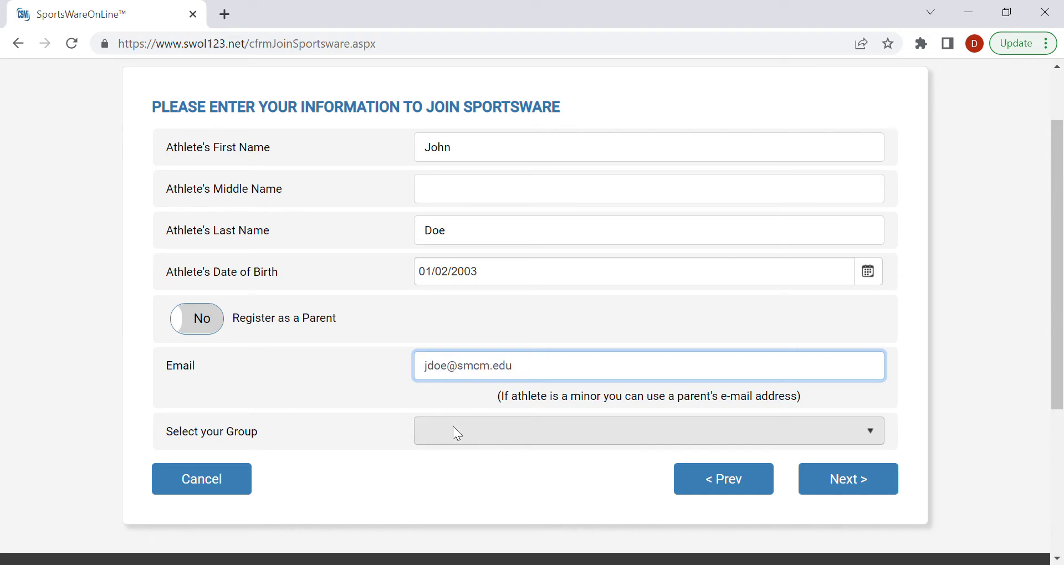
left_click(460, 427)
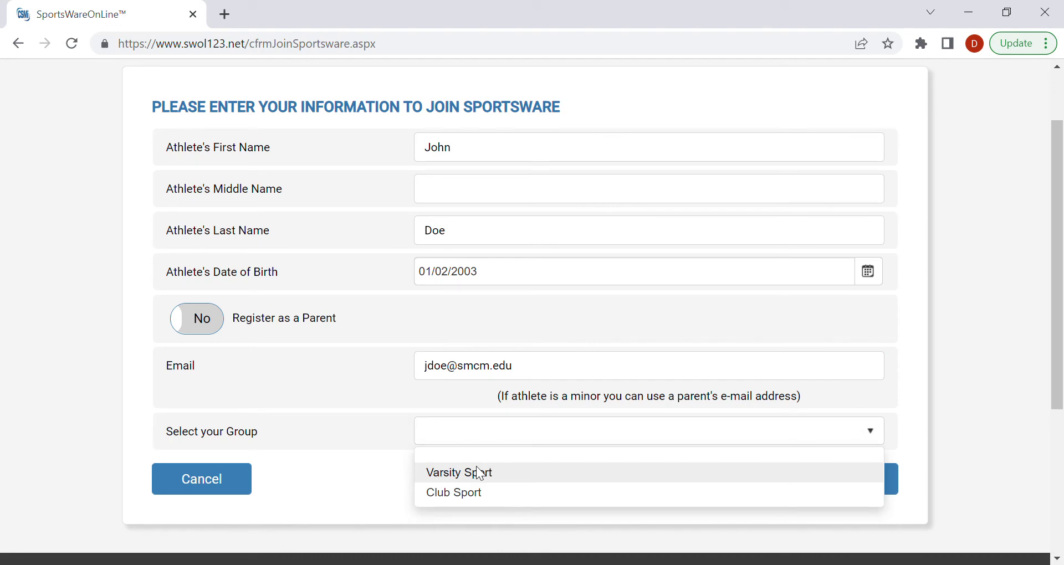
left_click(507, 478)
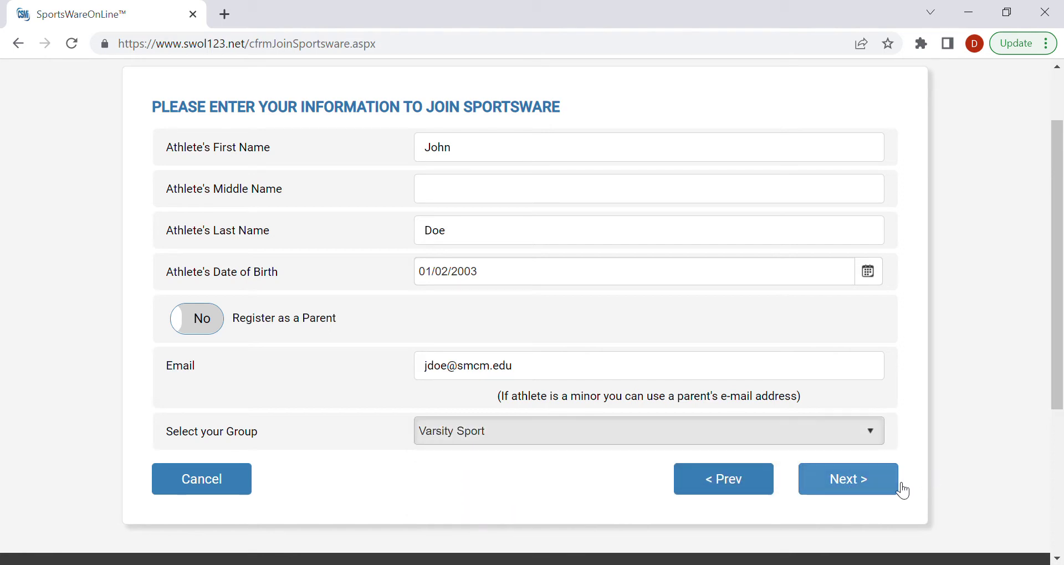
Step: Continue to the confirmation page summarising the St. Marys College of Maryland registration
left_click(851, 481)
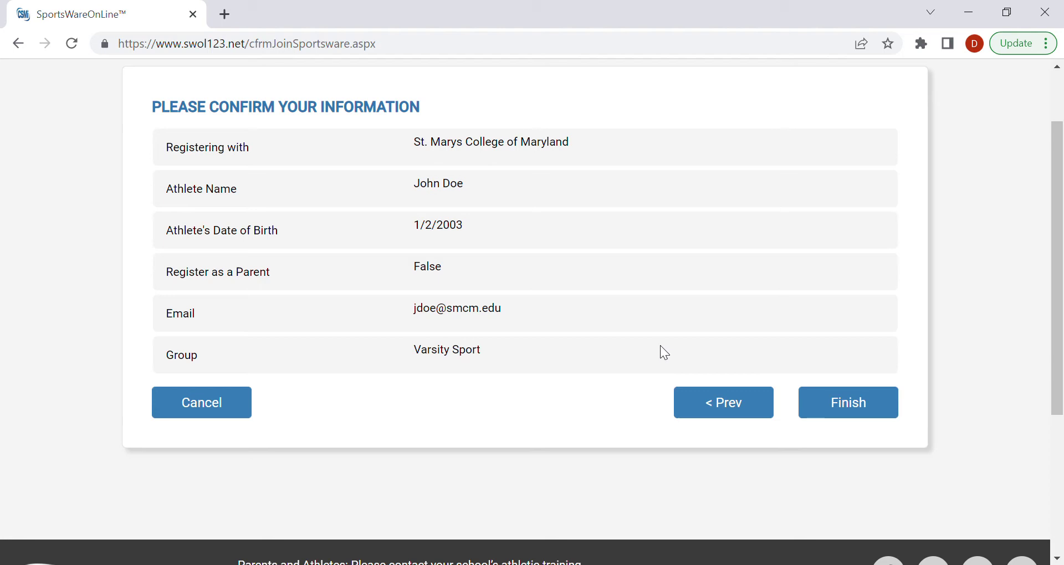
scroll(726, 438, "up", 2)
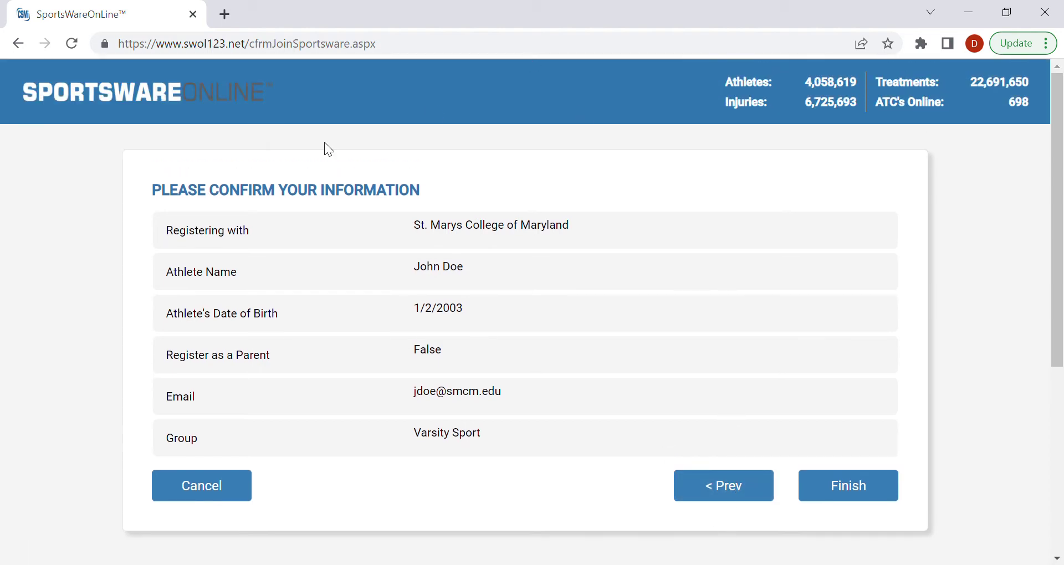
left_click(394, 48)
left_click_drag(415, 47, 254, 54)
key("BackSpace")
key("BackSpace")
key("BackSpace")
key("Return")
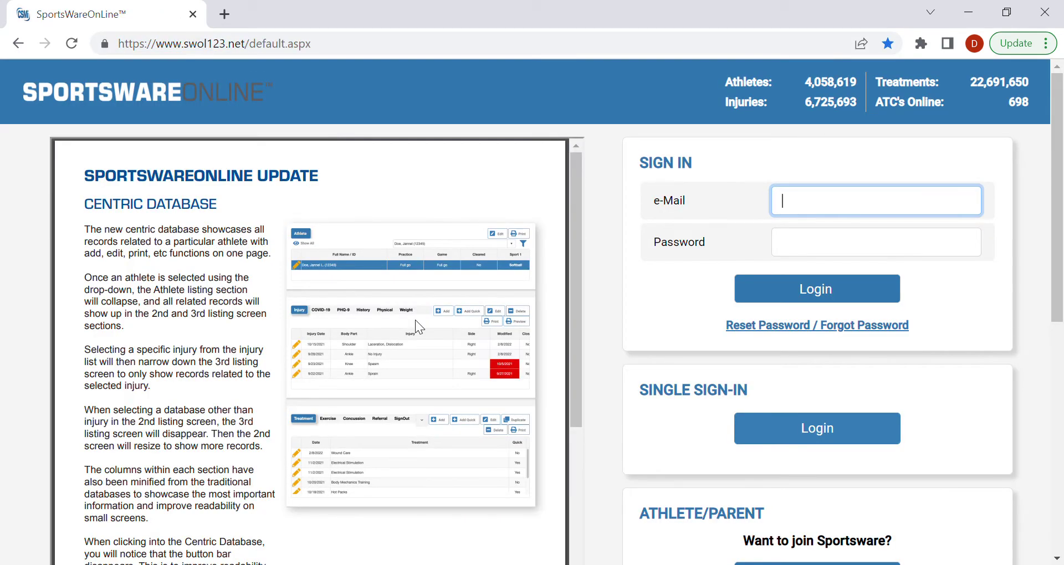
Step: Log in with the athlete account's e-mail and password
left_click(806, 207)
key("Tab")
type("*********")
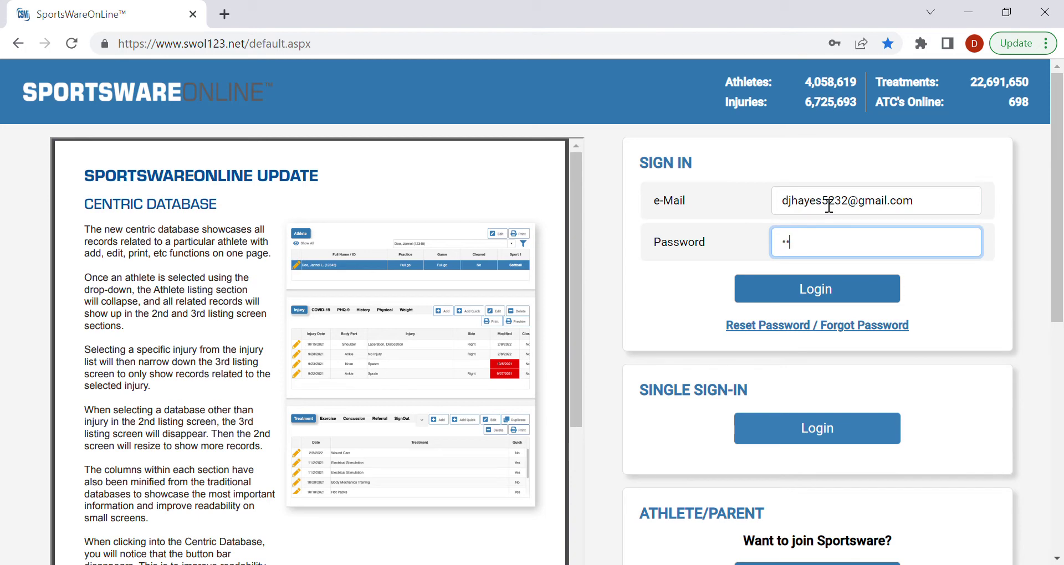
left_click(845, 300)
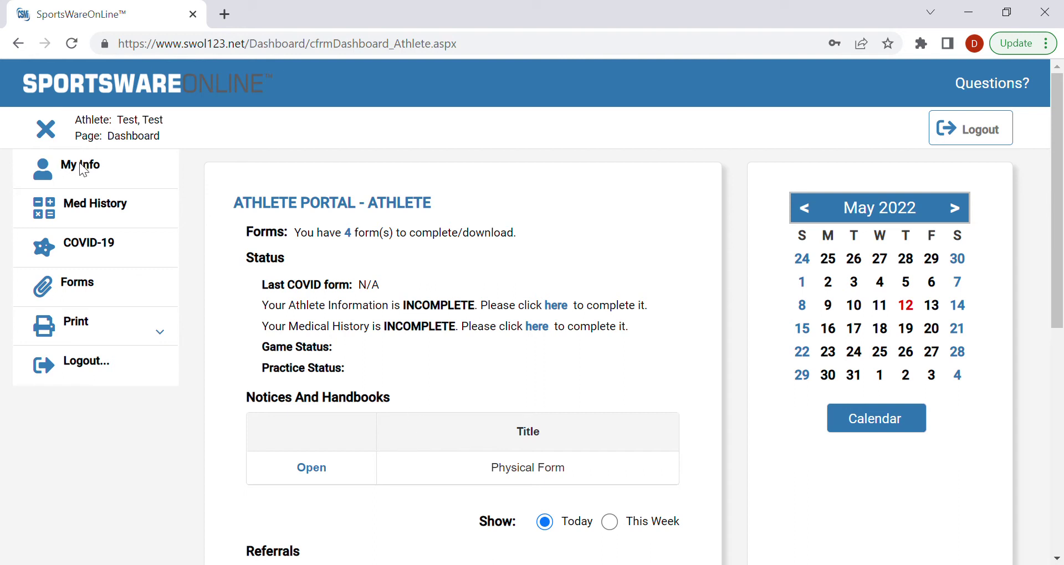
Step: Open My Info and review the Athlete General form, including the required cell phone field
left_click(51, 173)
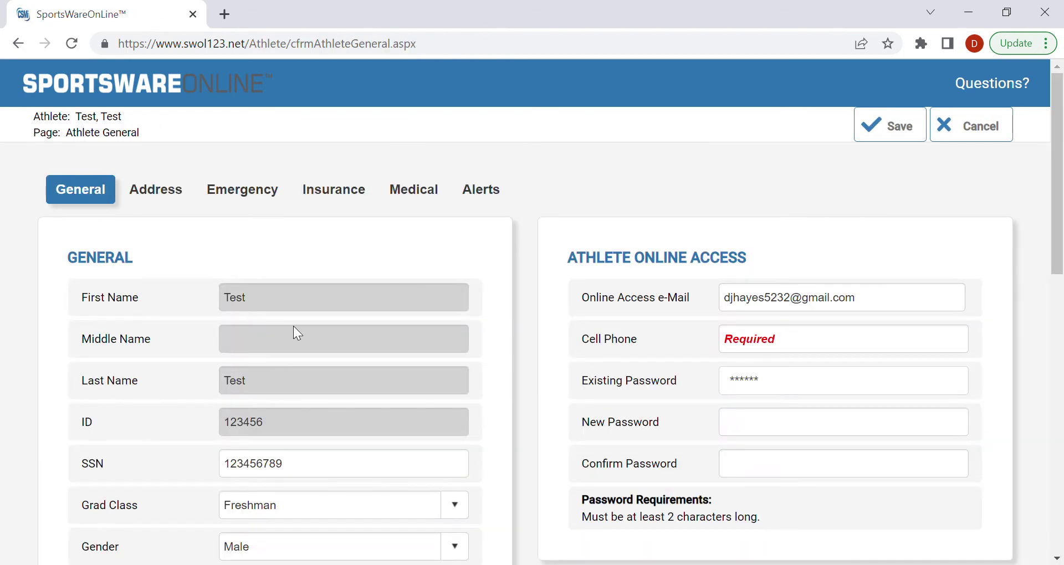
scroll(293, 327, "down", 1)
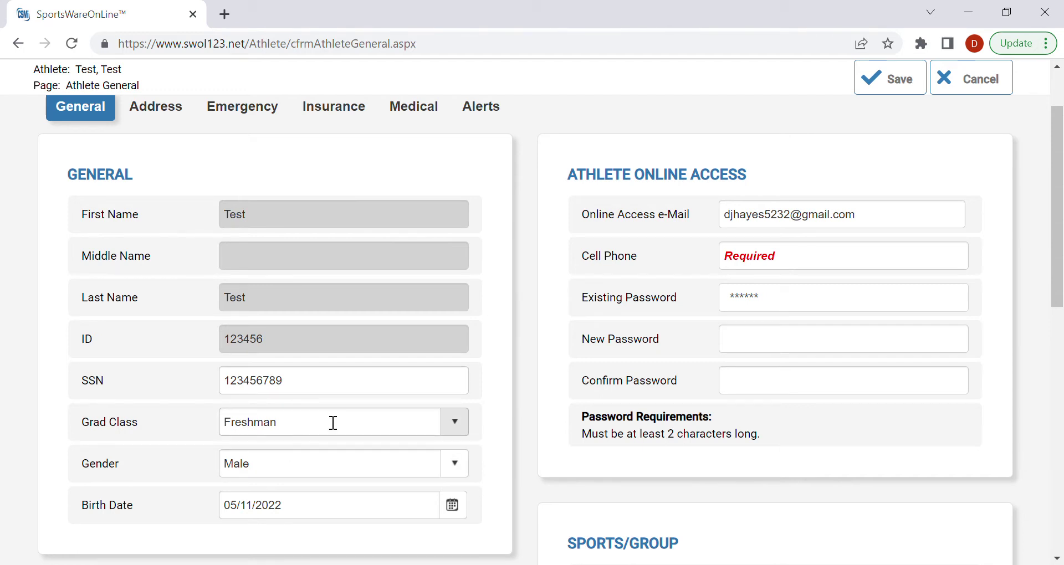
scroll(352, 468, "down", 1)
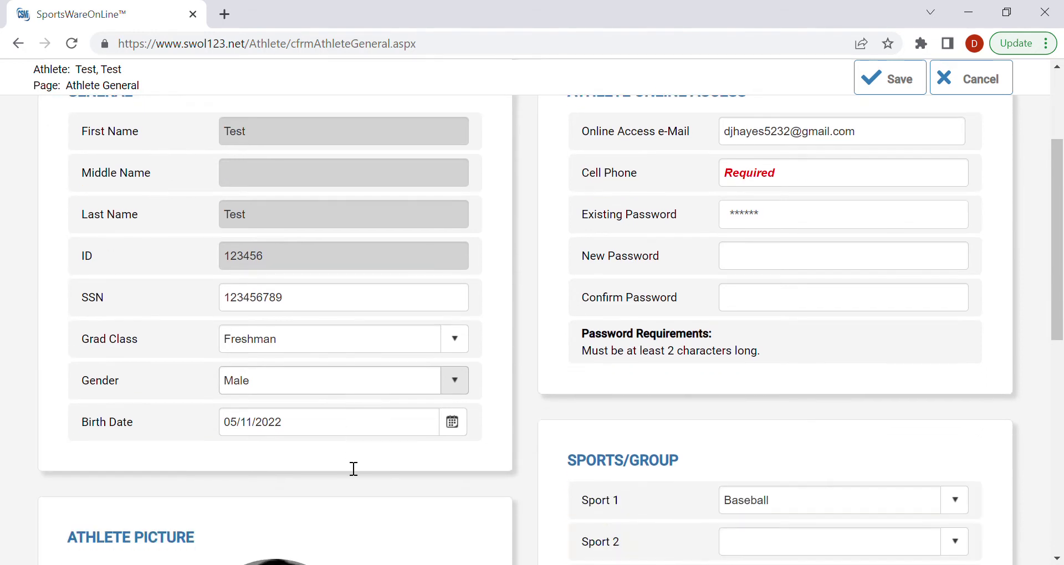
scroll(380, 484, "up", 1)
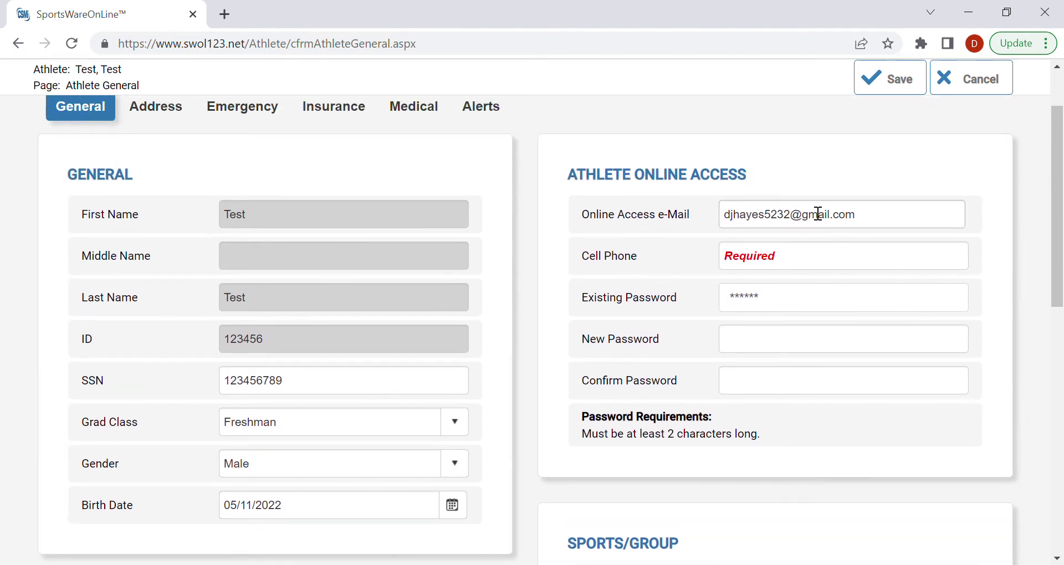
left_click(803, 269)
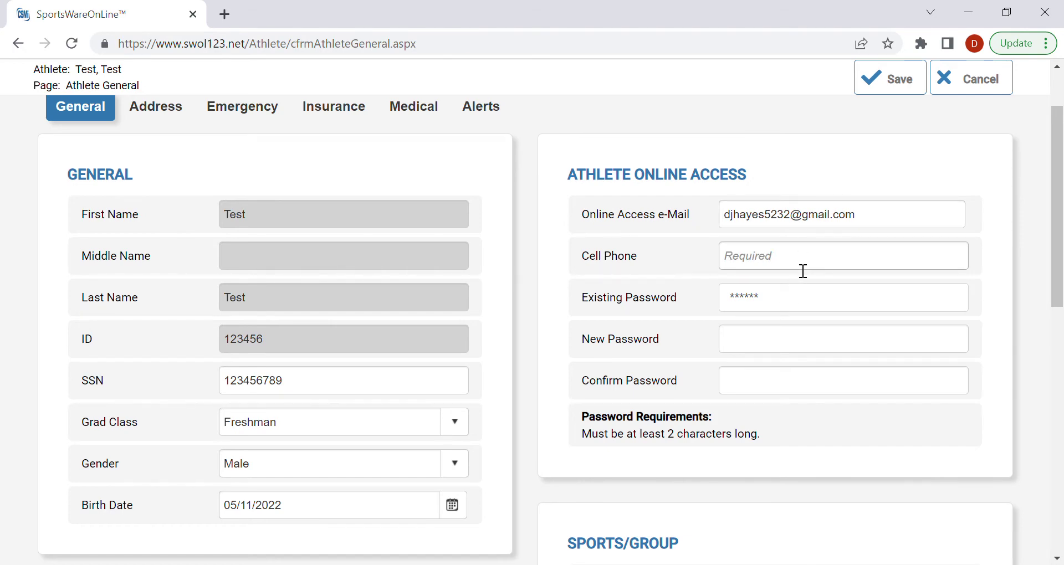
scroll(803, 271, "down", 6)
scroll(802, 271, "up", 3)
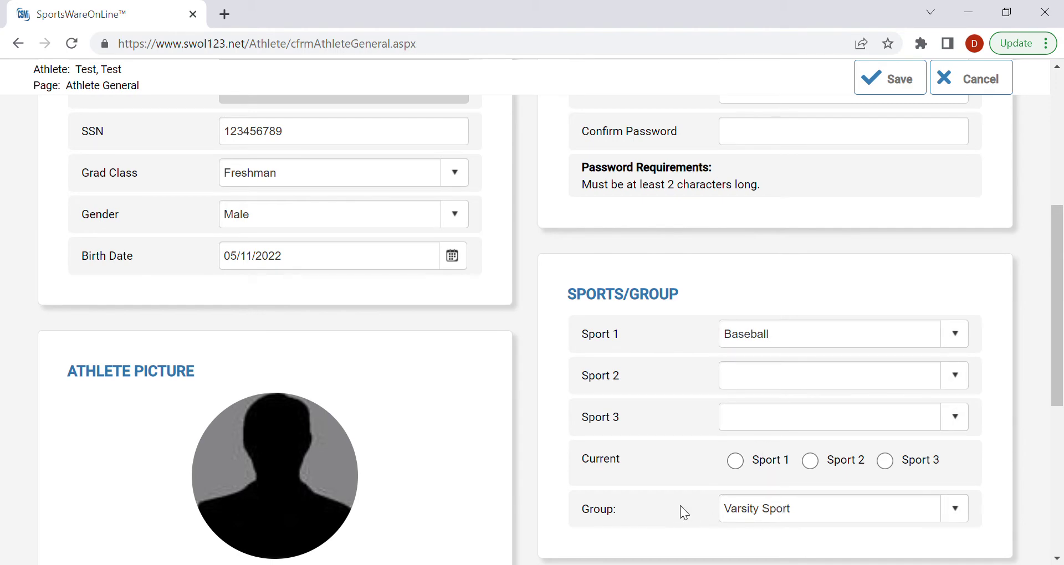
scroll(753, 517, "up", 6)
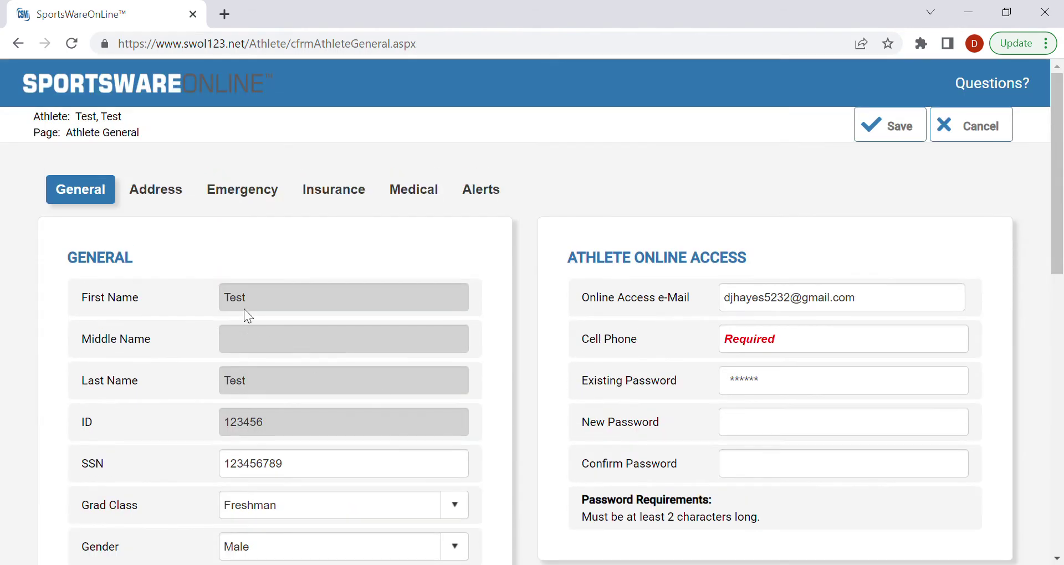
Step: Look over the athlete's Address details
left_click(151, 200)
scroll(325, 382, "down", 3)
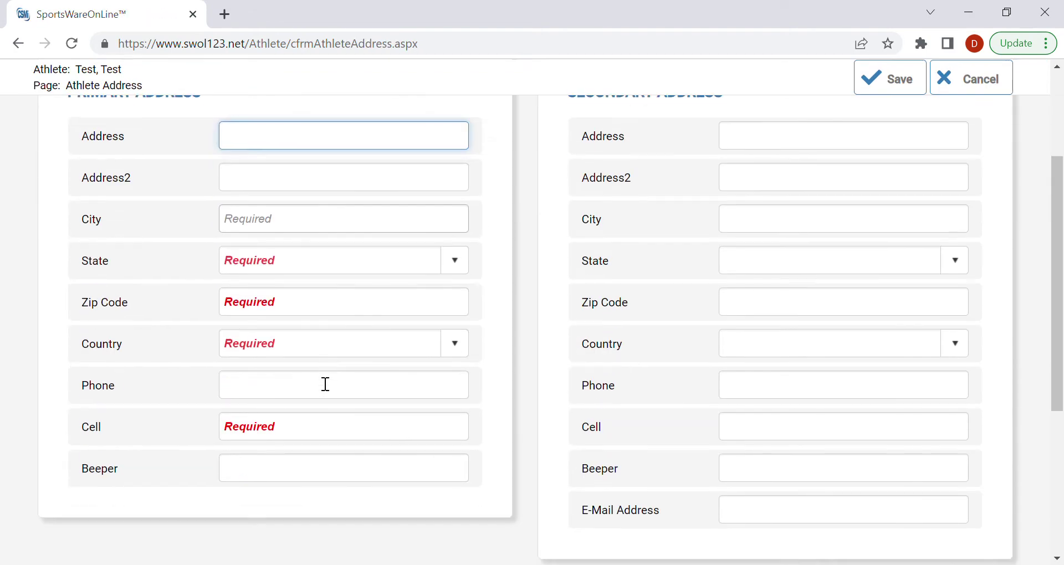
scroll(325, 384, "up", 2)
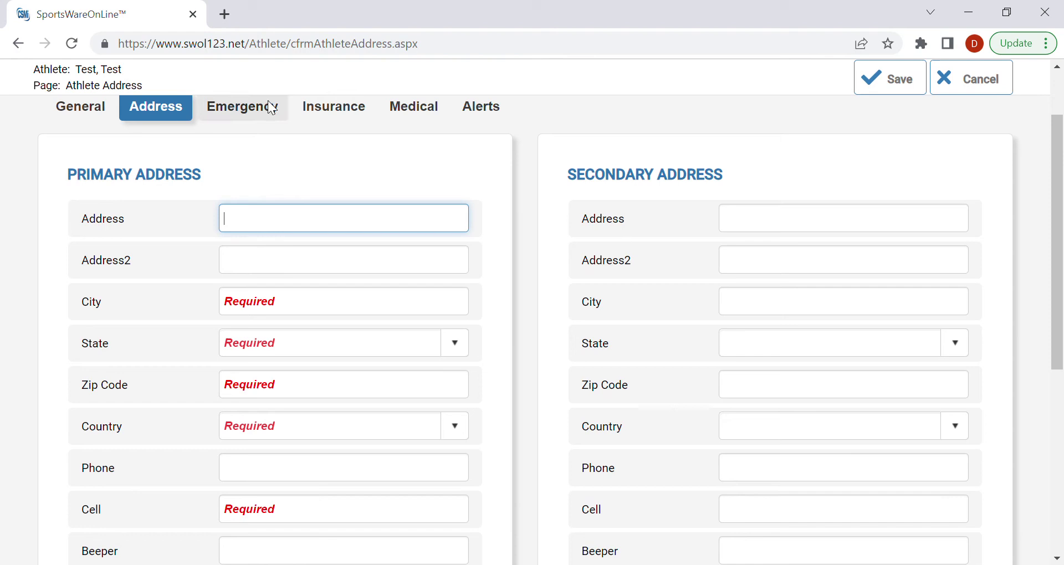
Step: Review the Emergency Contact page's Primary and Secondary Contact fields, including Home Phone
left_click(249, 106)
scroll(387, 299, "down", 2)
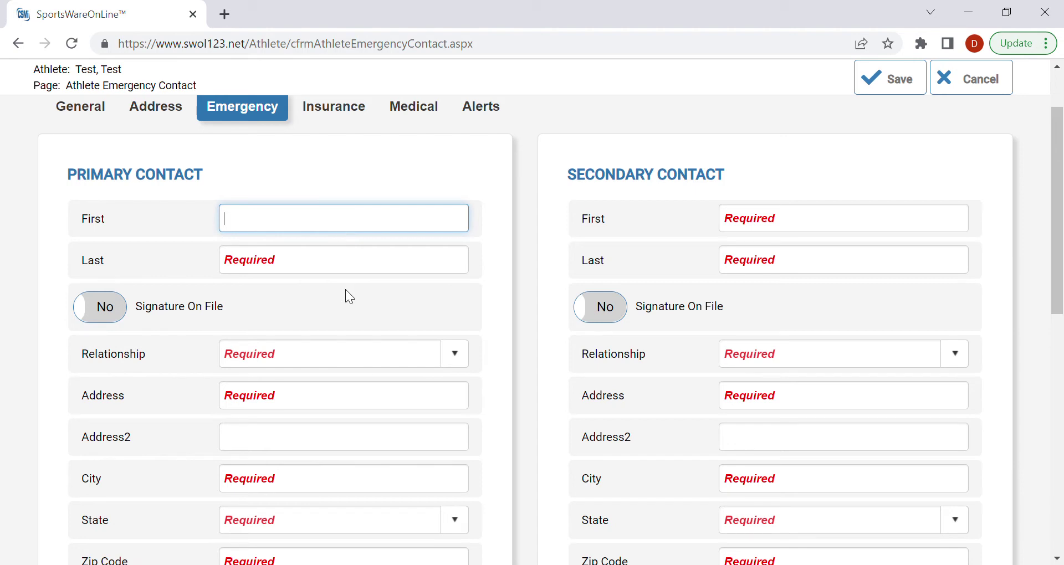
scroll(344, 297, "down", 3)
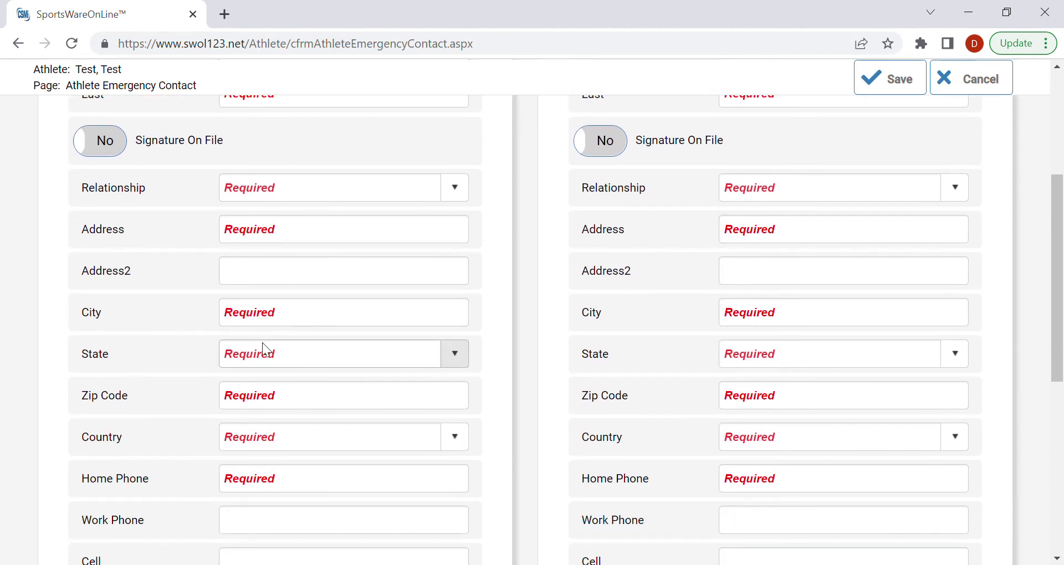
scroll(263, 346, "down", 3)
left_click(302, 326)
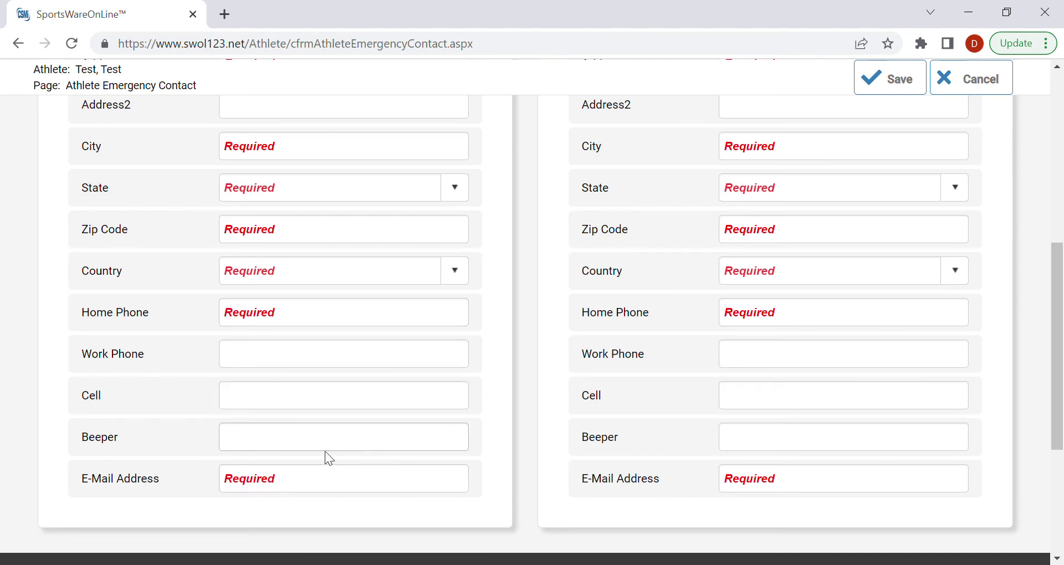
scroll(336, 491, "up", 8)
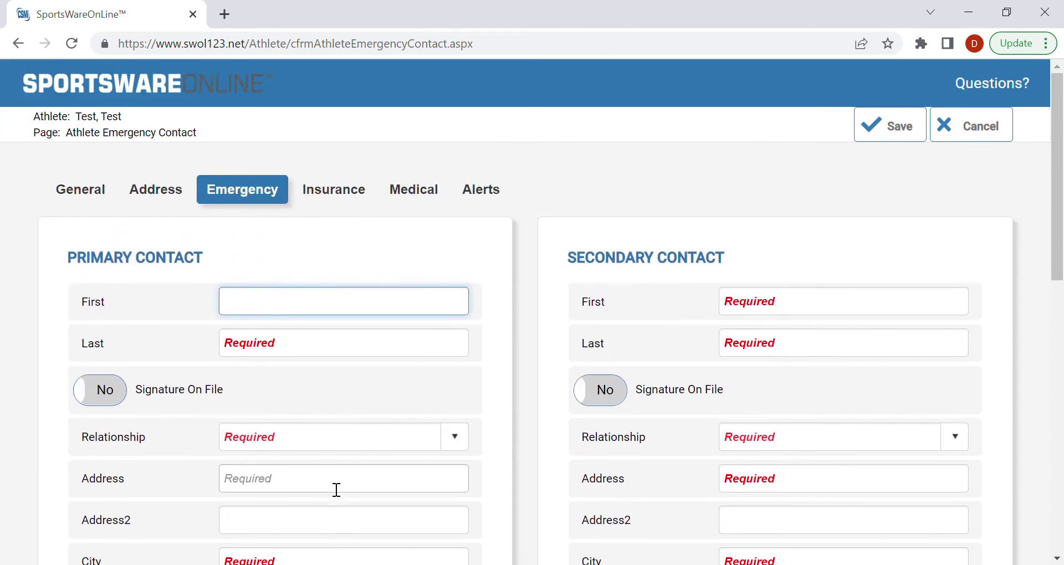
Step: Scroll through the Insurance tab's company, policy holder, policy and Insurance Card sections
left_click(361, 188)
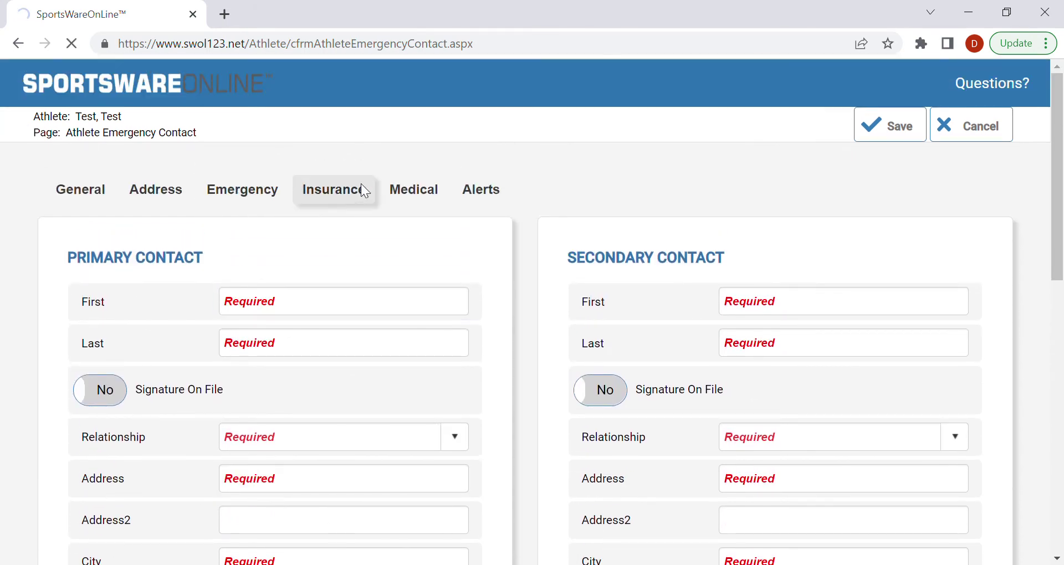
scroll(383, 387, "down", 3)
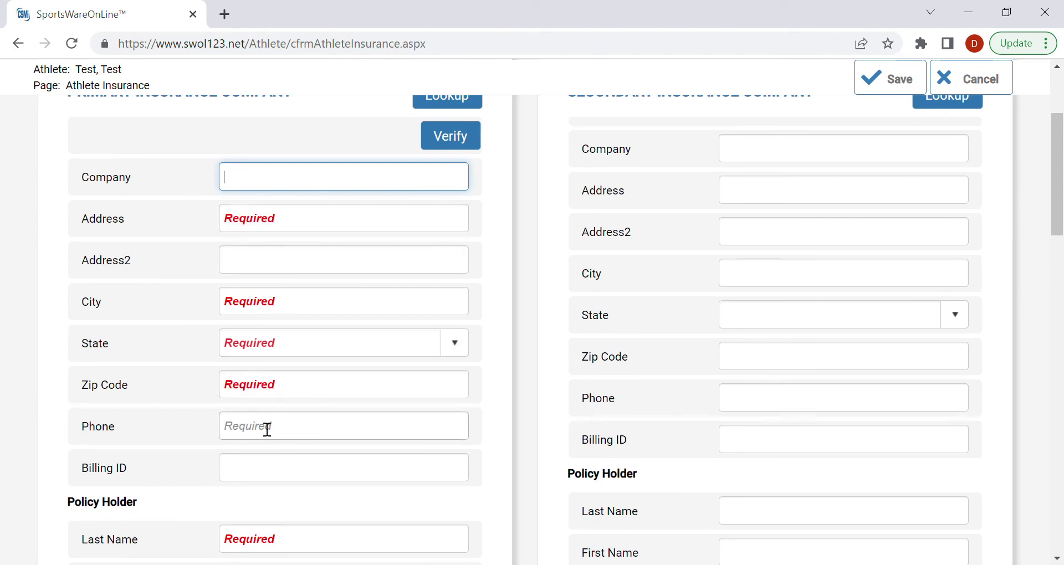
scroll(266, 430, "down", 5)
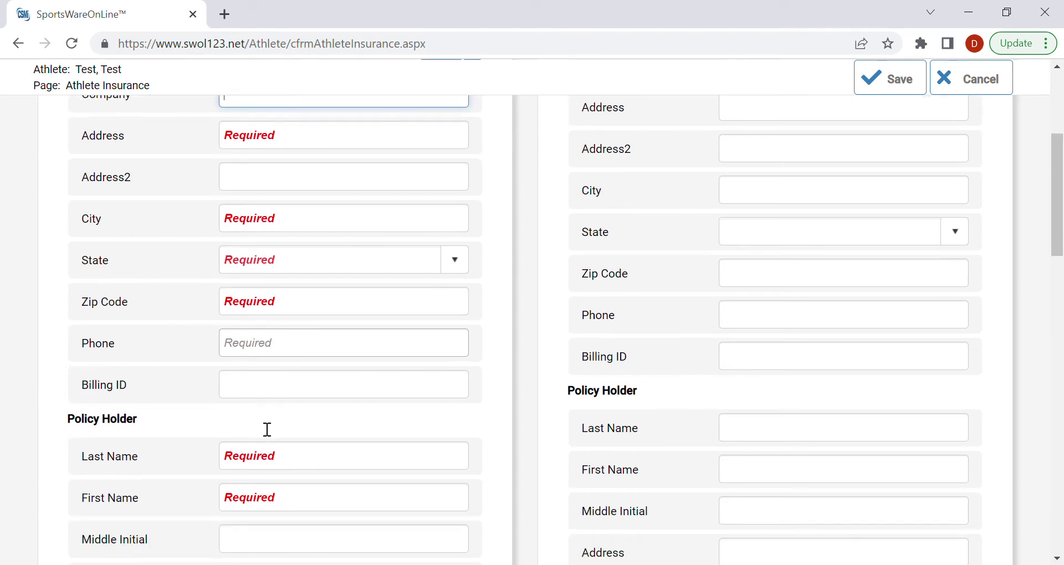
scroll(267, 430, "down", 1)
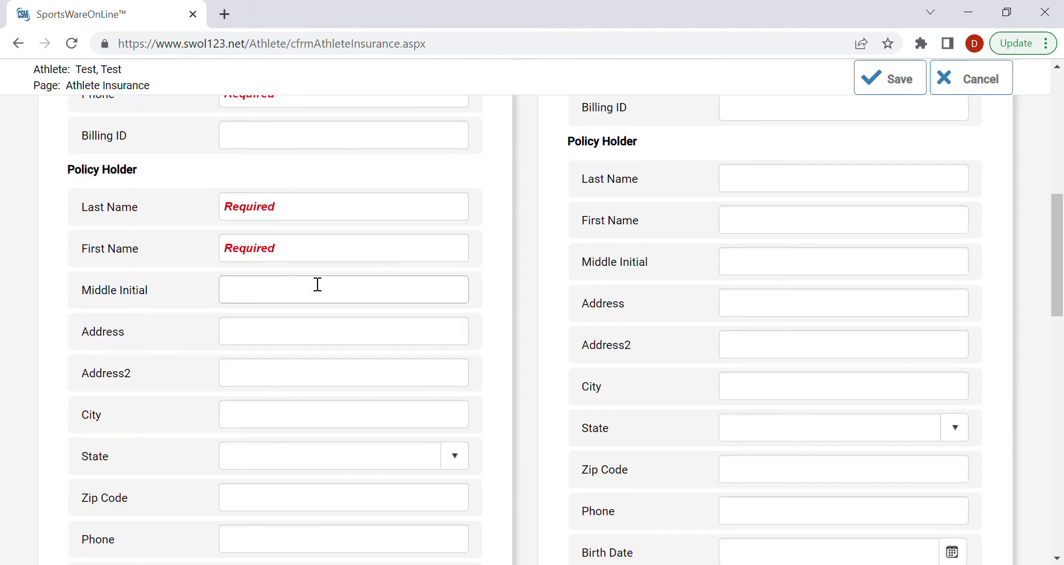
scroll(335, 268, "down", 3)
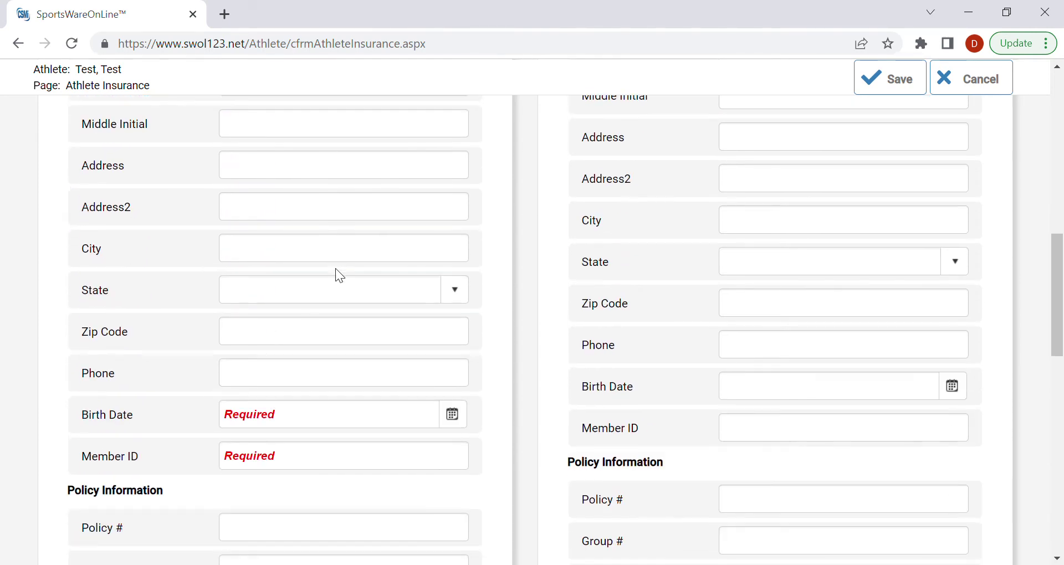
scroll(365, 429, "down", 5)
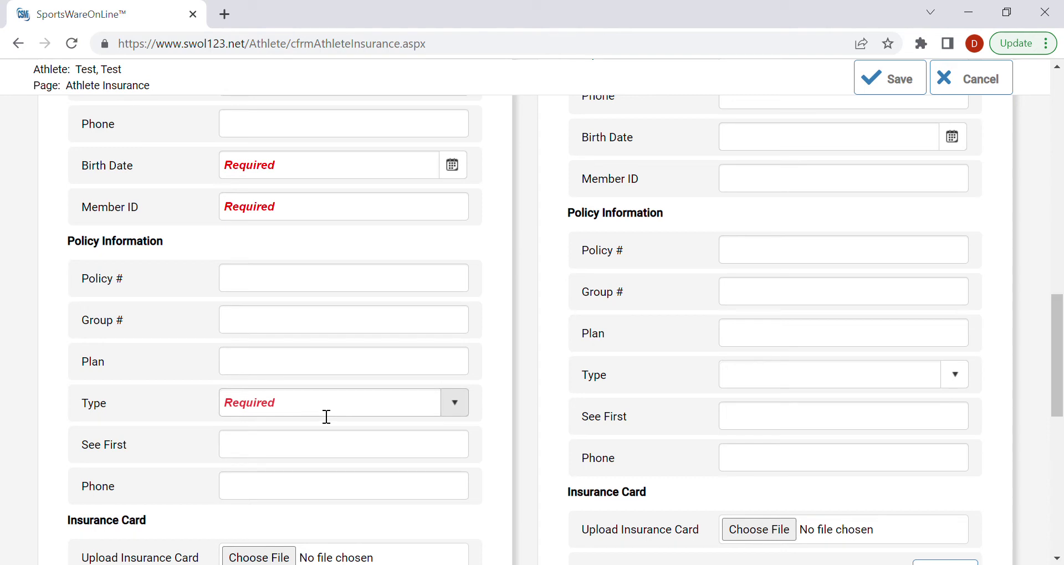
scroll(327, 416, "down", 1)
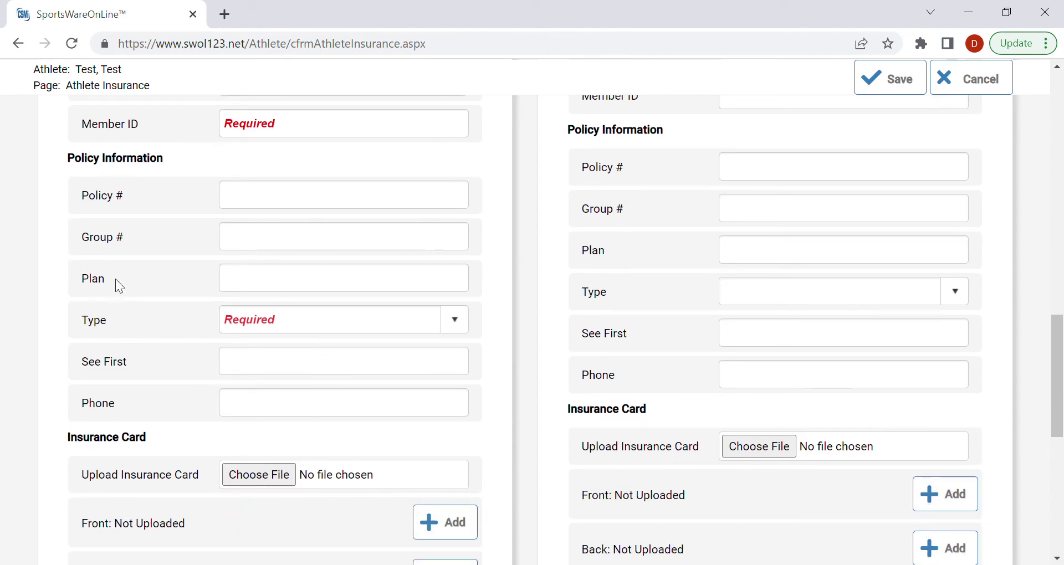
scroll(330, 384, "down", 1)
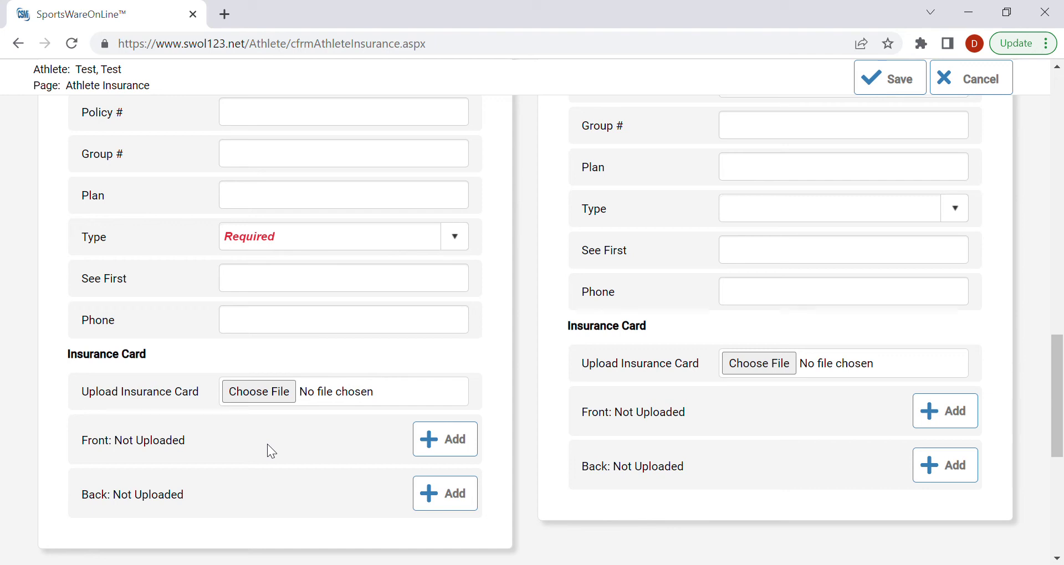
scroll(181, 405, "down", 1)
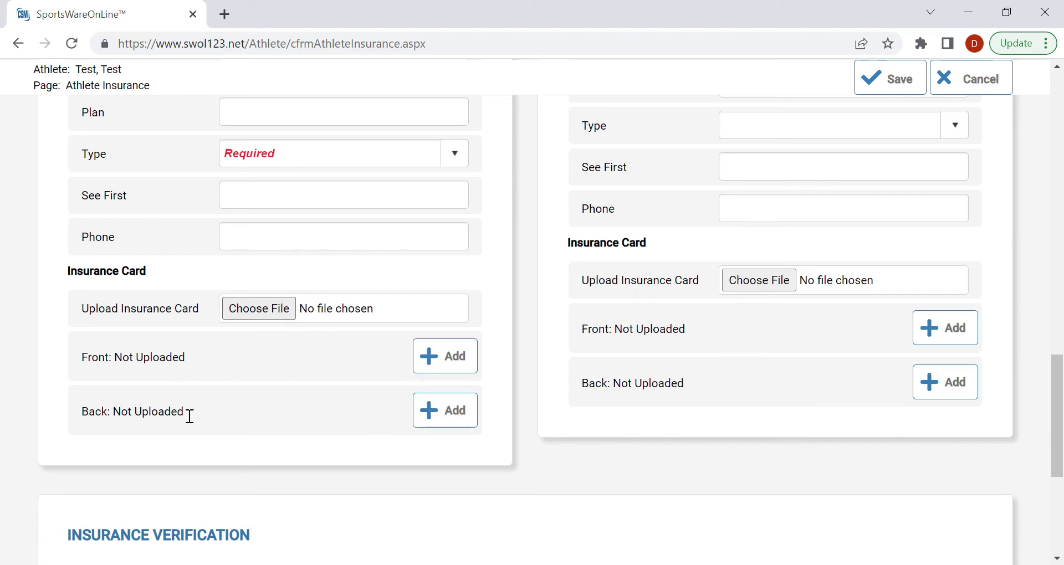
scroll(240, 464, "up", 15)
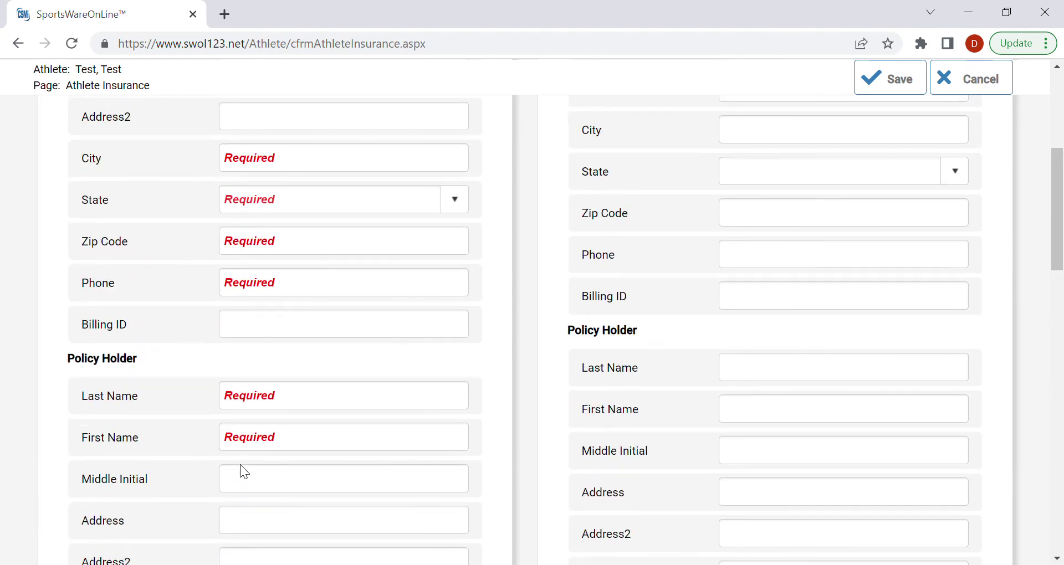
scroll(240, 465, "up", 3)
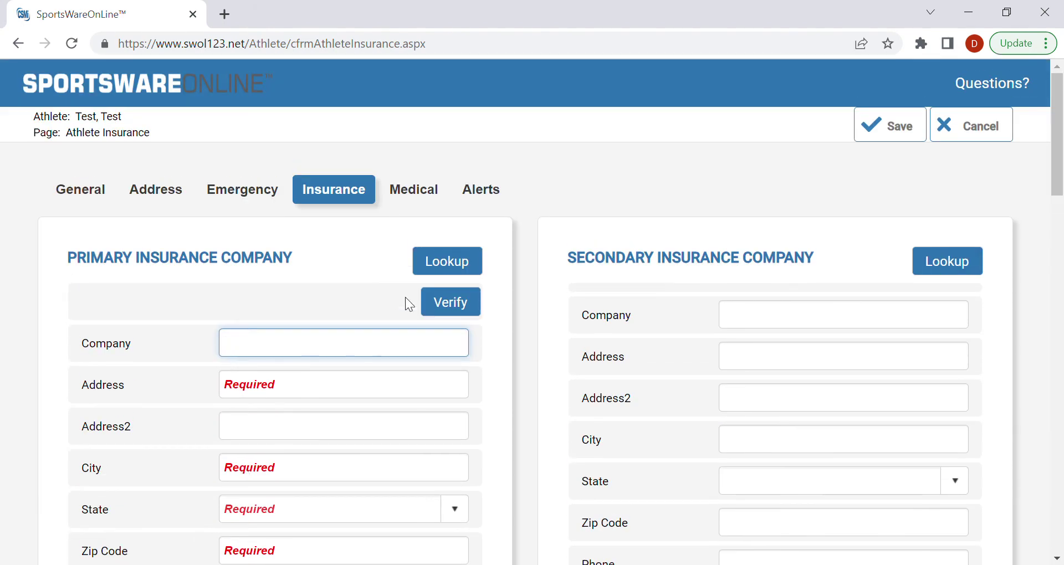
Step: Review the Medical tab, then cancel the form and confirm discarding all changes
left_click(414, 190)
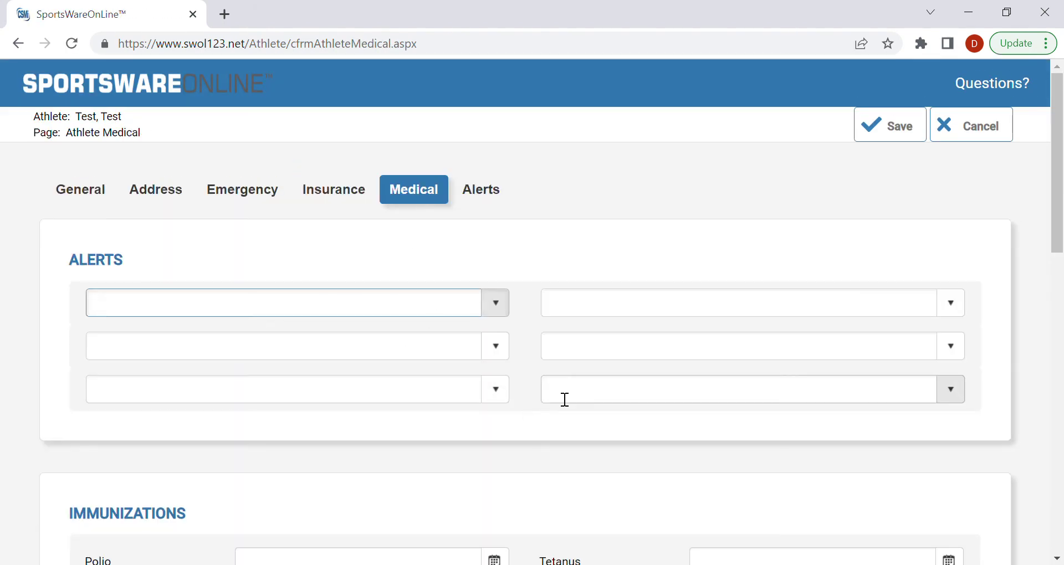
scroll(547, 333, "down", 1)
scroll(506, 449, "down", 10)
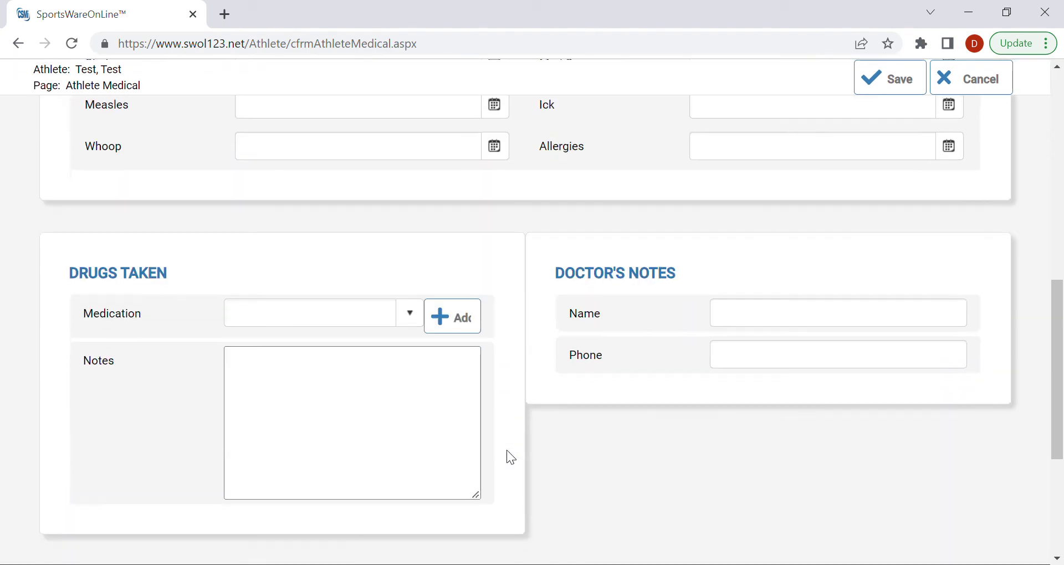
scroll(506, 450, "up", 10)
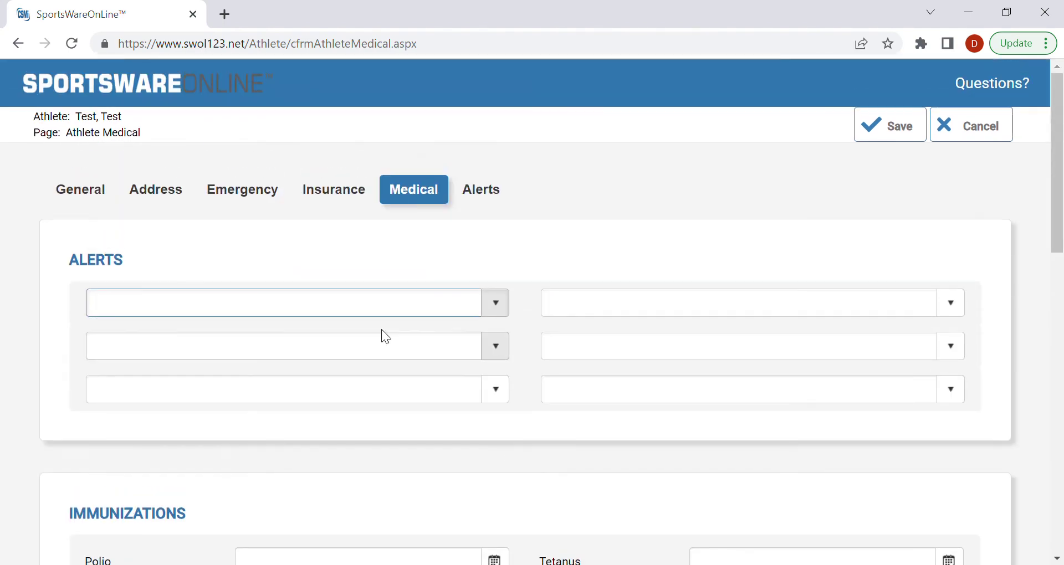
left_click(967, 139)
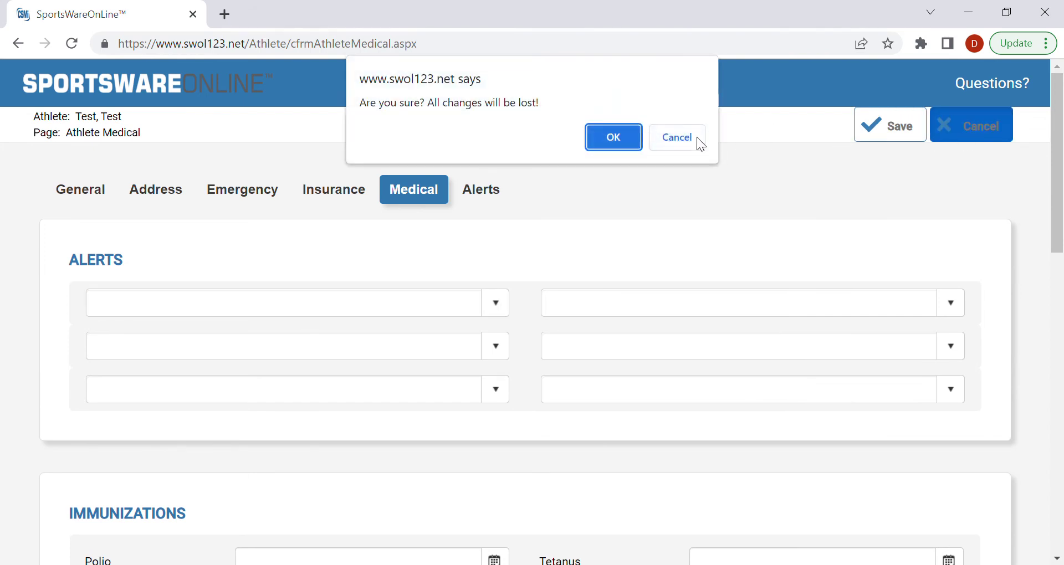
left_click(608, 136)
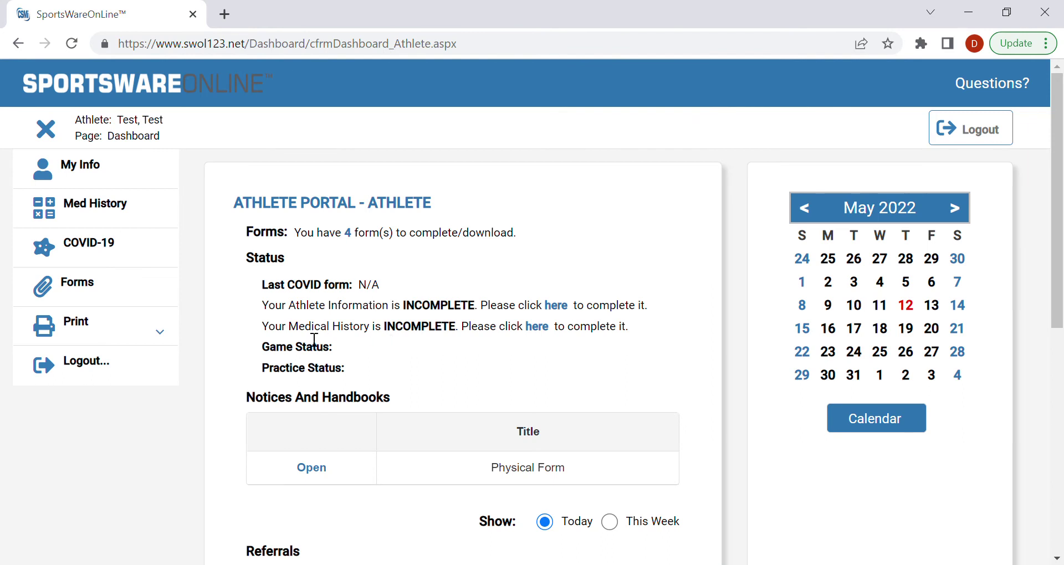
left_click(55, 281)
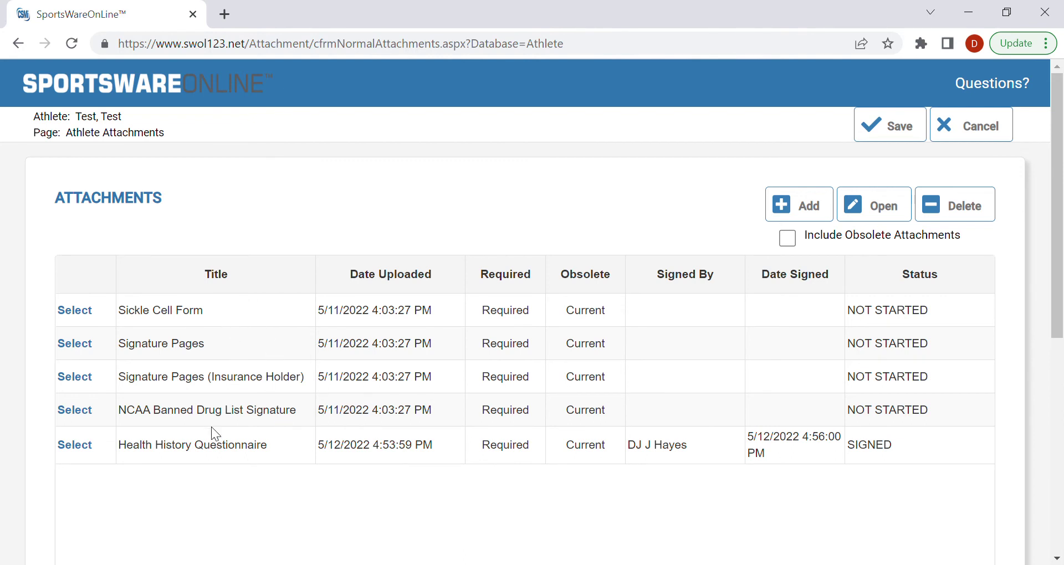
left_click(77, 311)
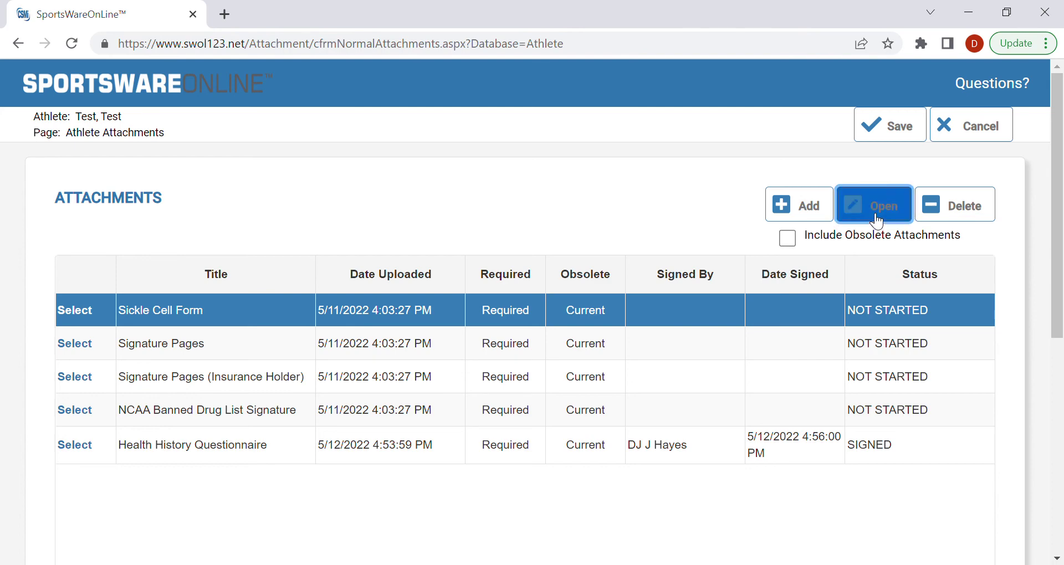
left_click(853, 209)
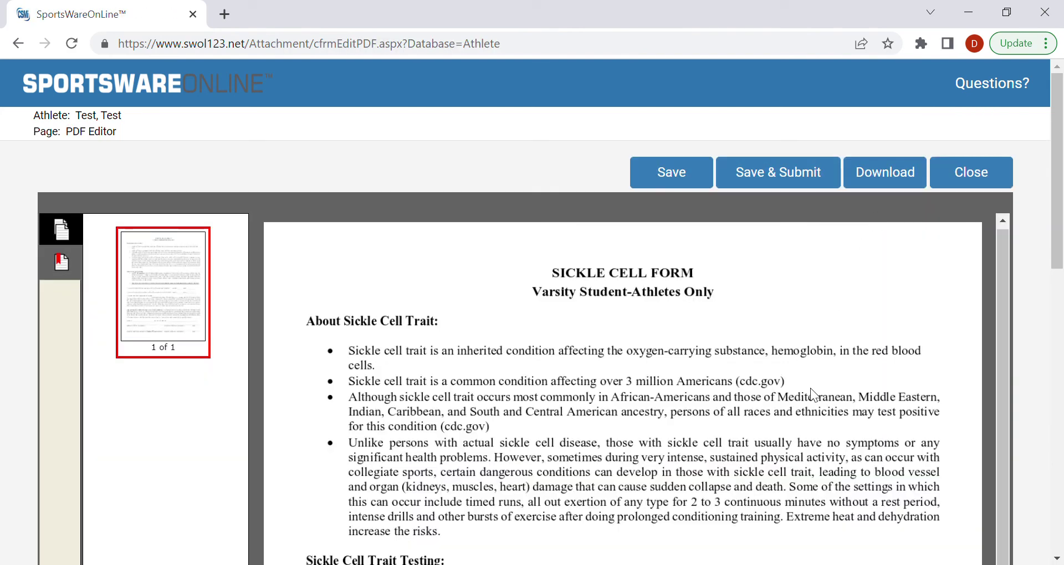
scroll(815, 395, "down", 3)
scroll(811, 389, "up", 3)
scroll(810, 387, "down", 3)
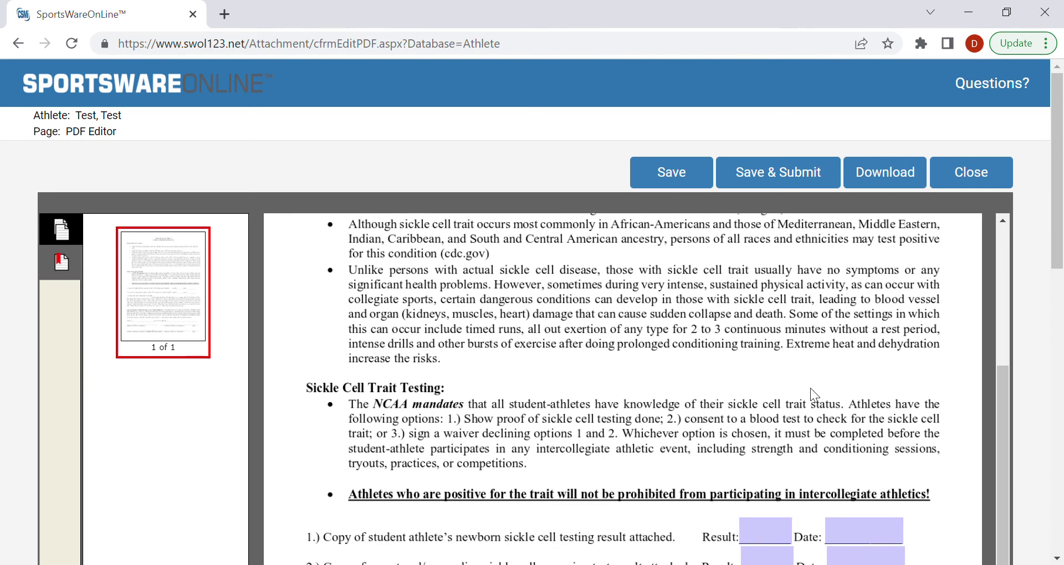
scroll(678, 438, "down", 3)
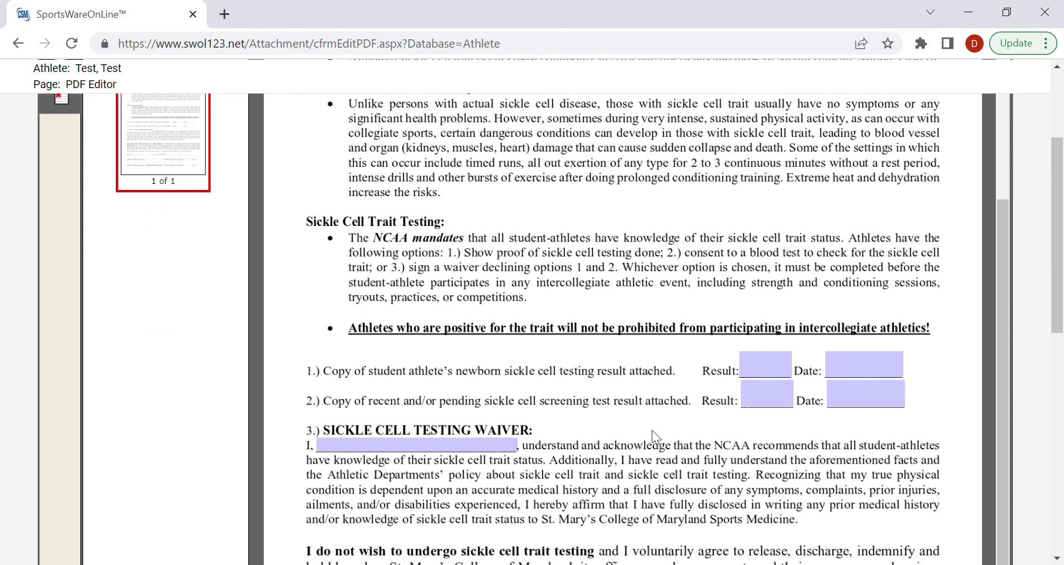
scroll(652, 430, "down", 3)
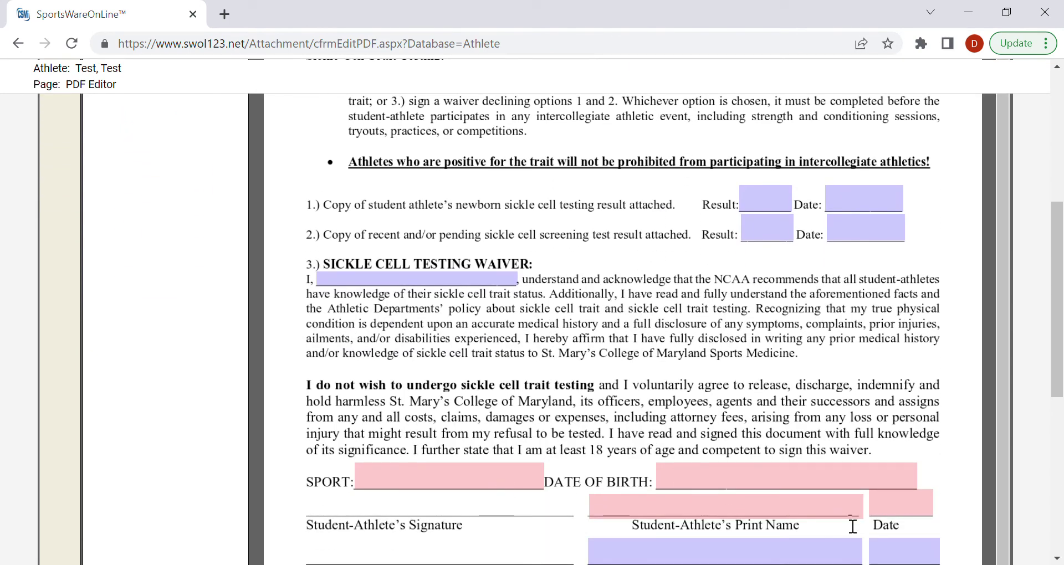
scroll(824, 482, "up", 2)
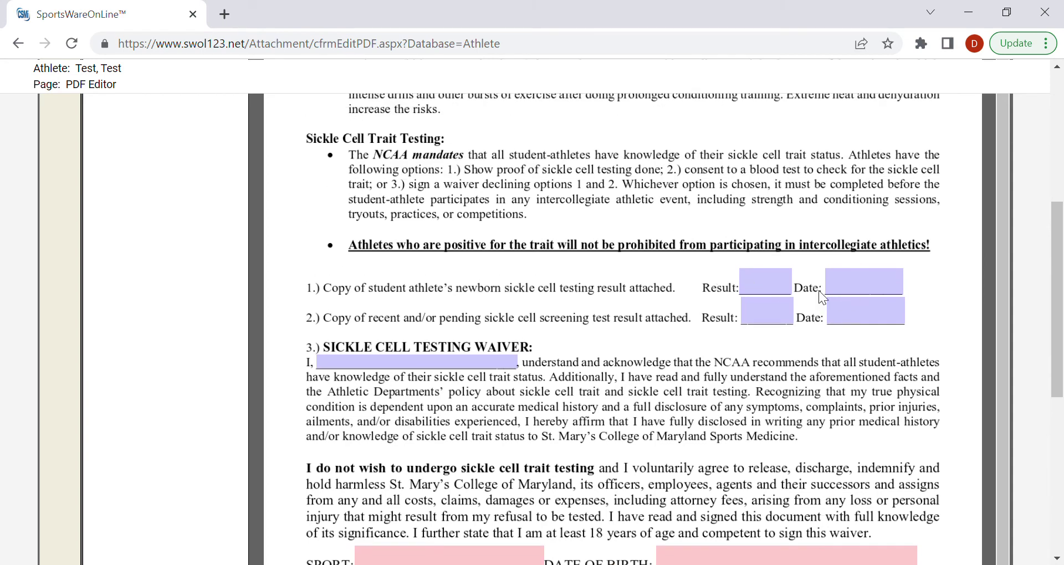
scroll(793, 381, "up", 2)
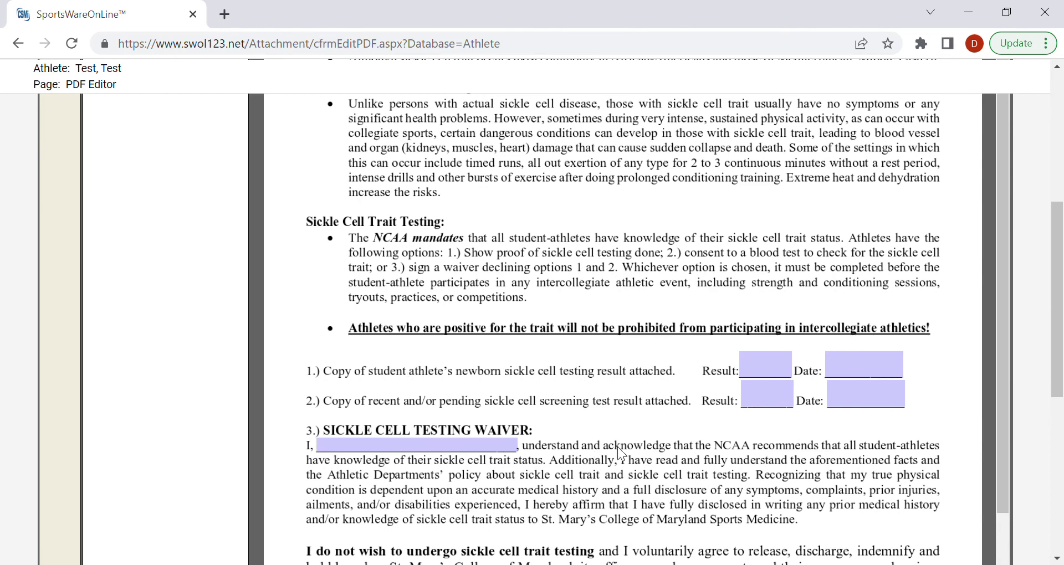
scroll(621, 453, "down", 3)
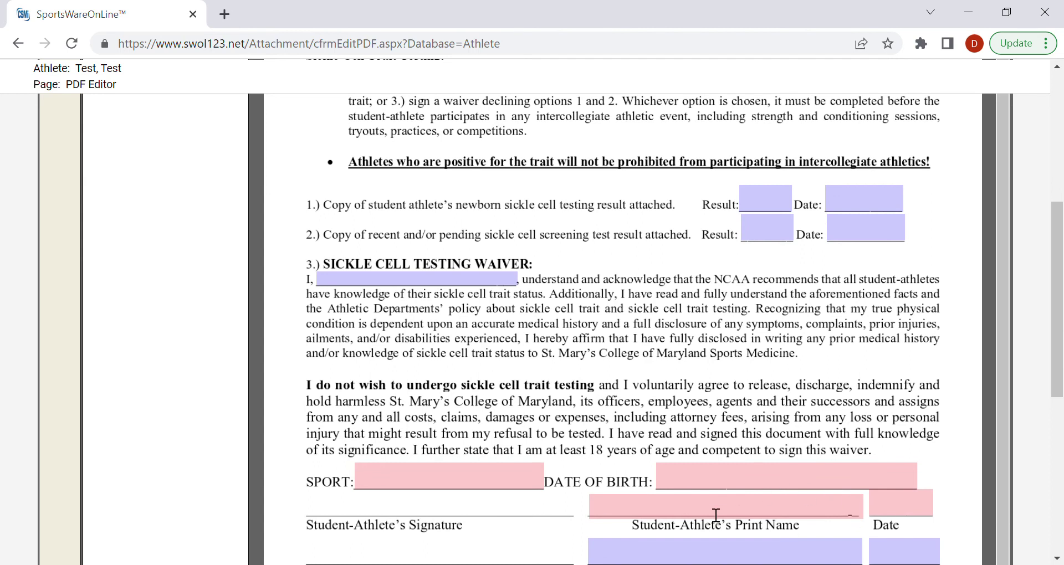
scroll(648, 471, "up", 2)
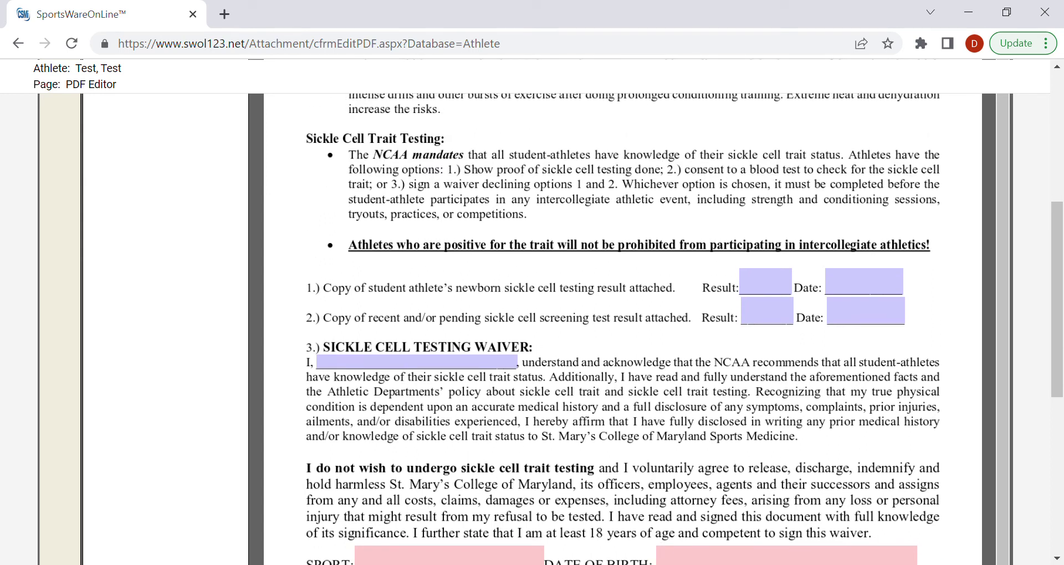
scroll(482, 440, "up", 2)
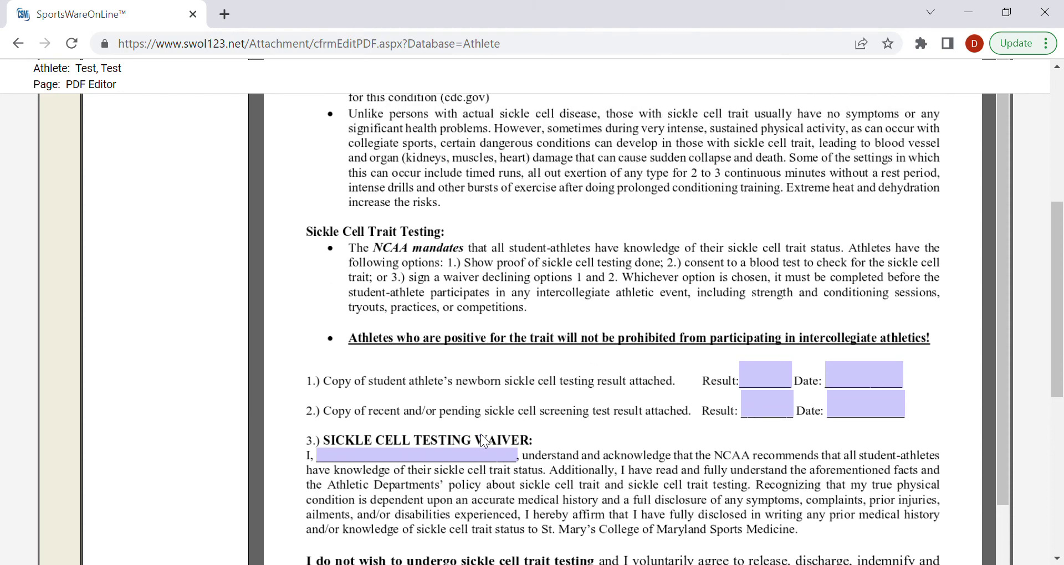
scroll(483, 441, "up", 6)
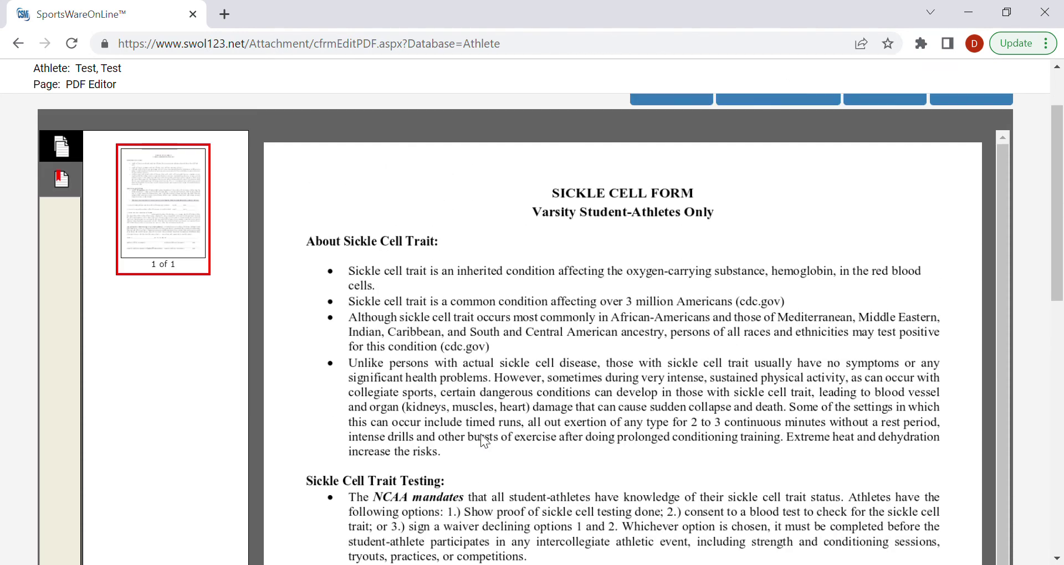
scroll(483, 440, "down", 2)
scroll(483, 441, "down", 6)
scroll(480, 434, "down", 3)
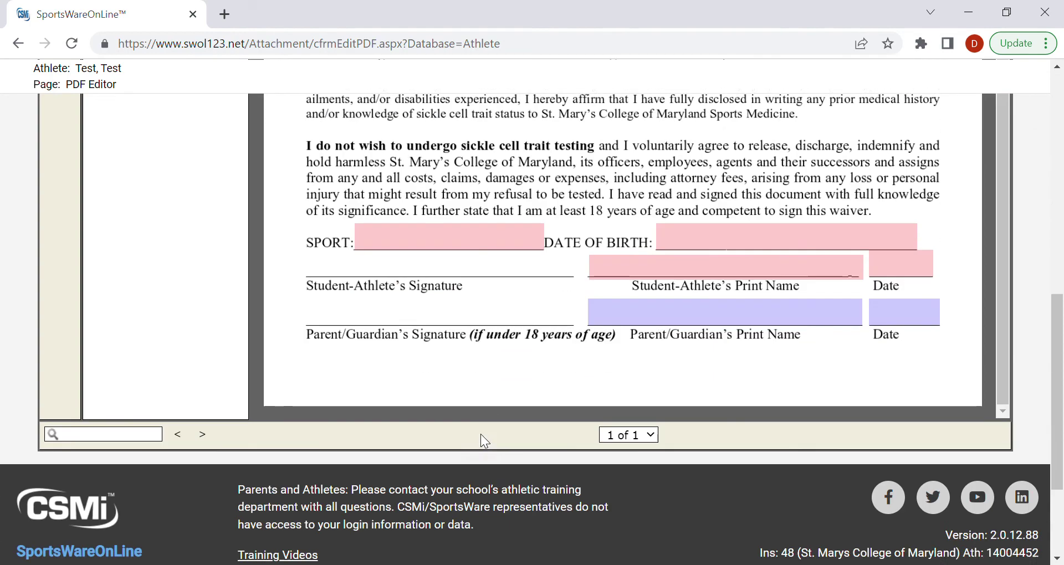
scroll(481, 434, "up", 7)
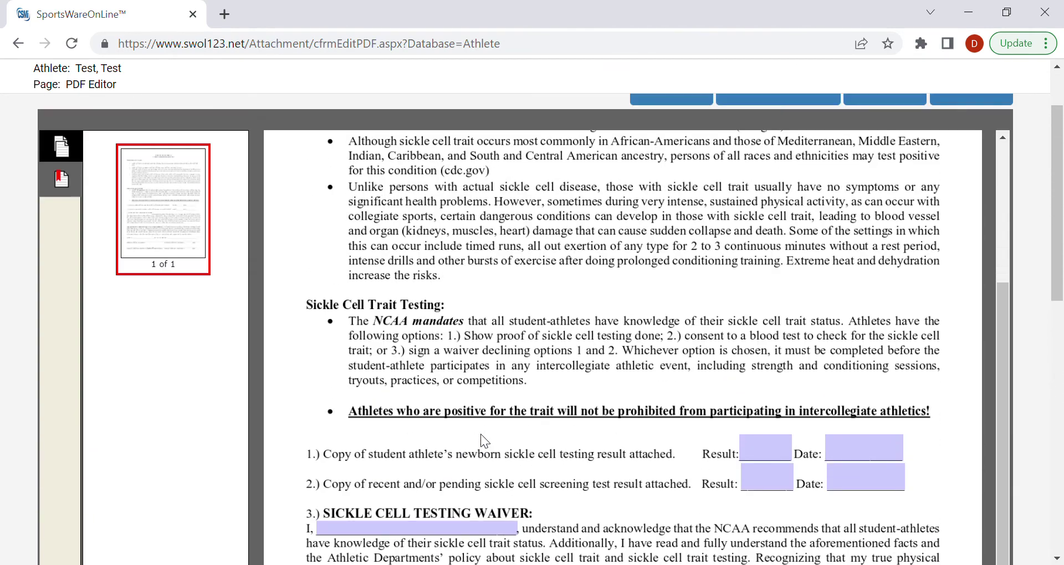
scroll(480, 434, "up", 2)
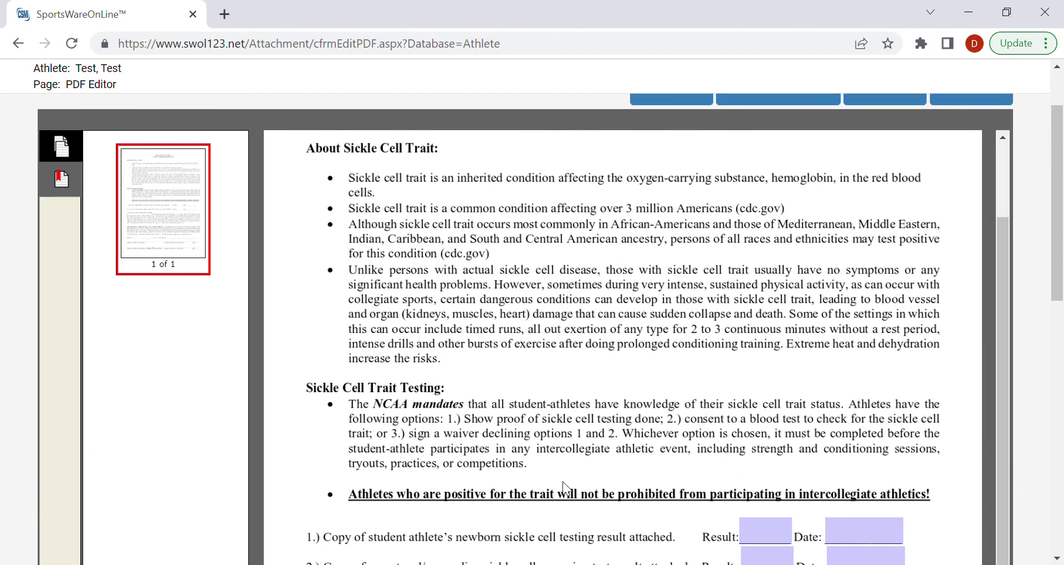
scroll(701, 387, "down", 2)
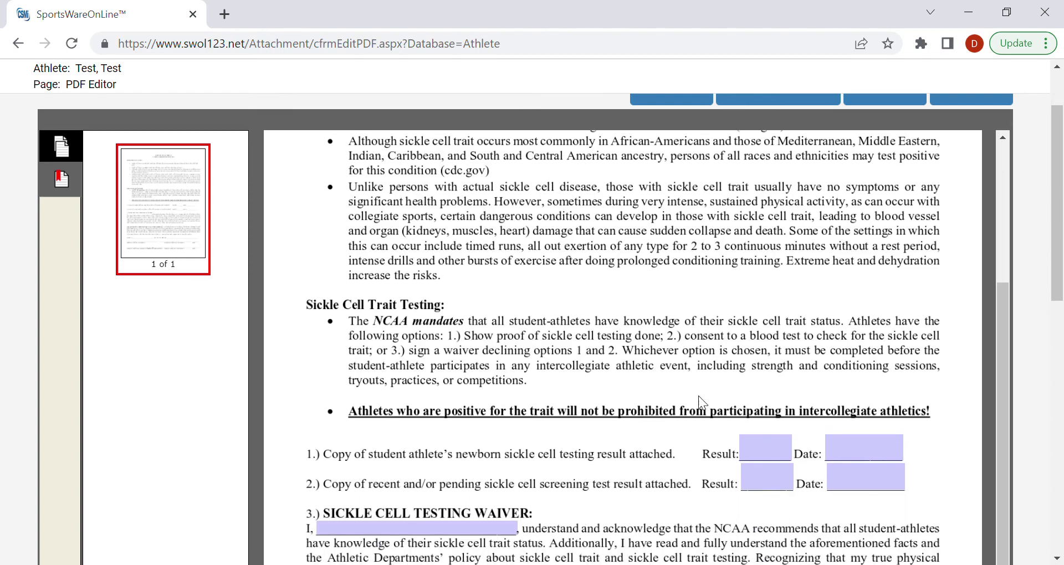
scroll(843, 395, "down", 5)
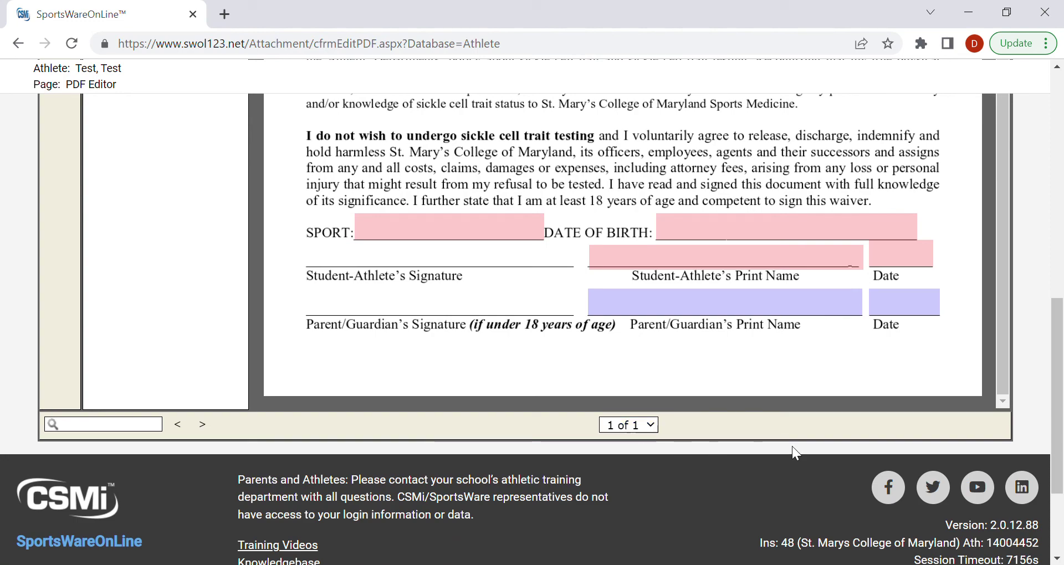
scroll(395, 388, "up", 3)
scroll(388, 372, "up", 10)
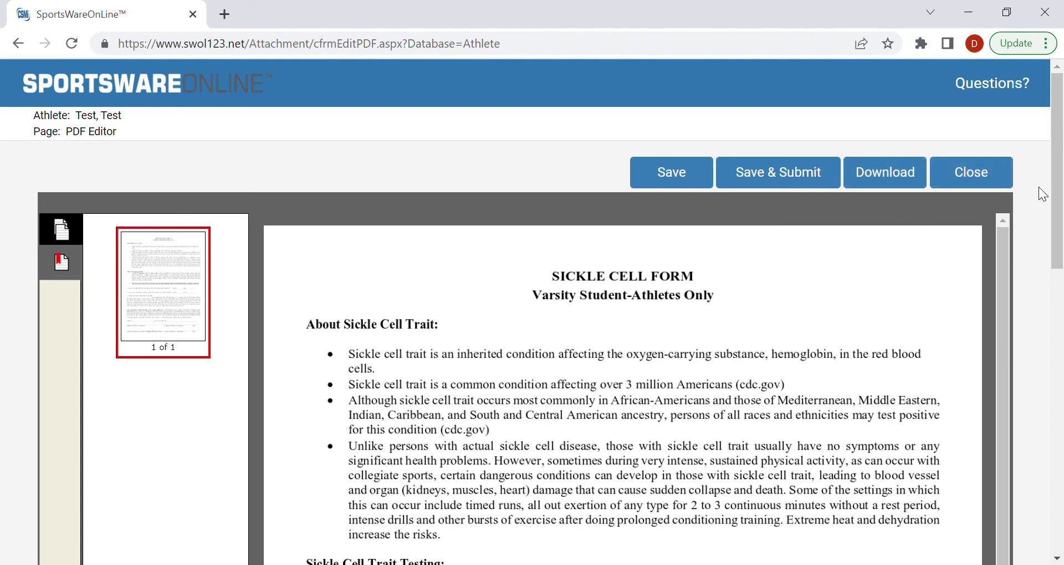
Step: Close the Sickle Cell Form and select the Signature Pages (Insurance Holder) attachment
left_click(971, 173)
scroll(460, 343, "down", 2)
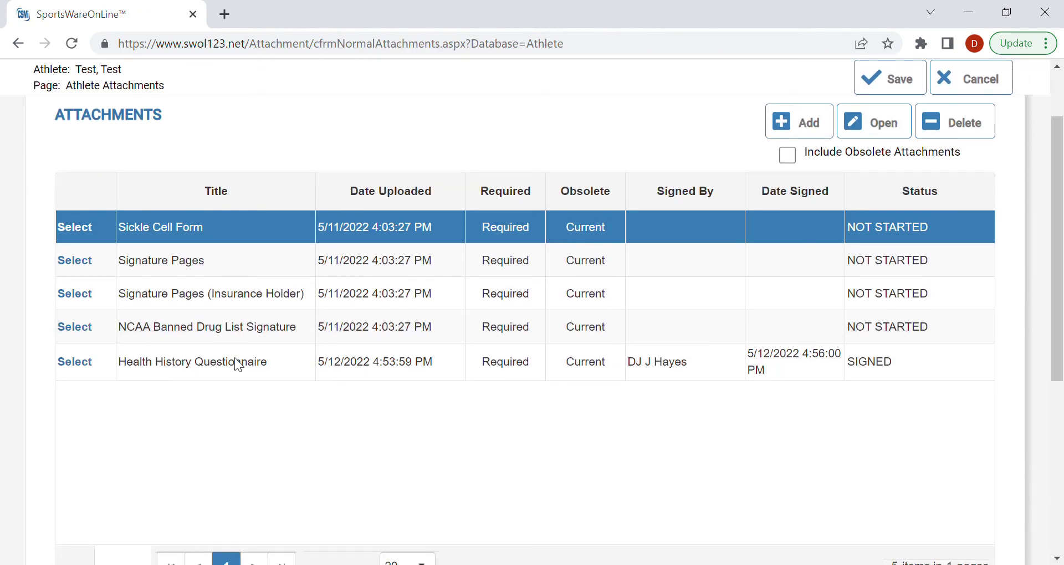
left_click(204, 298)
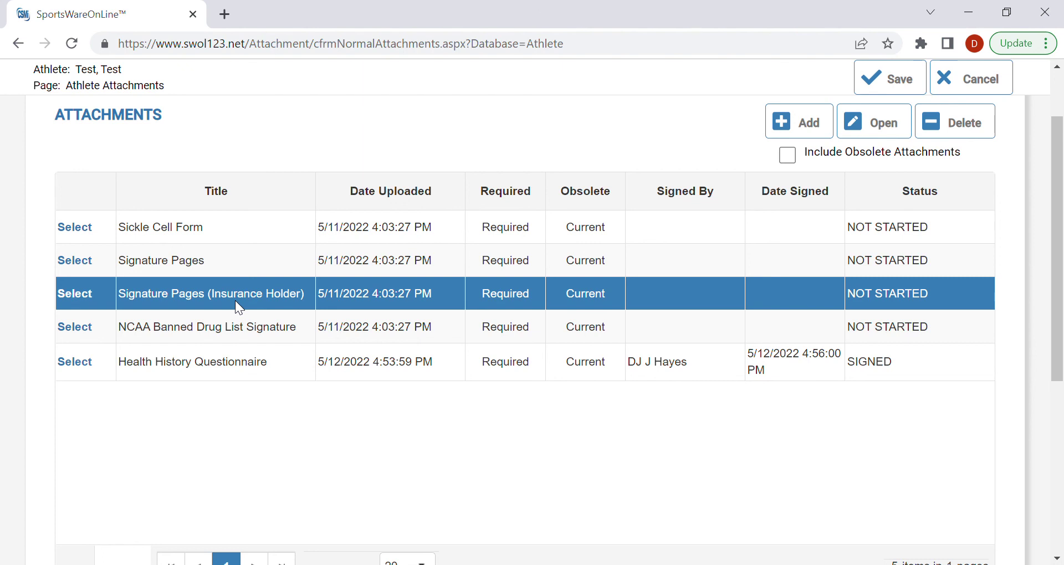
scroll(242, 288, "up", 2)
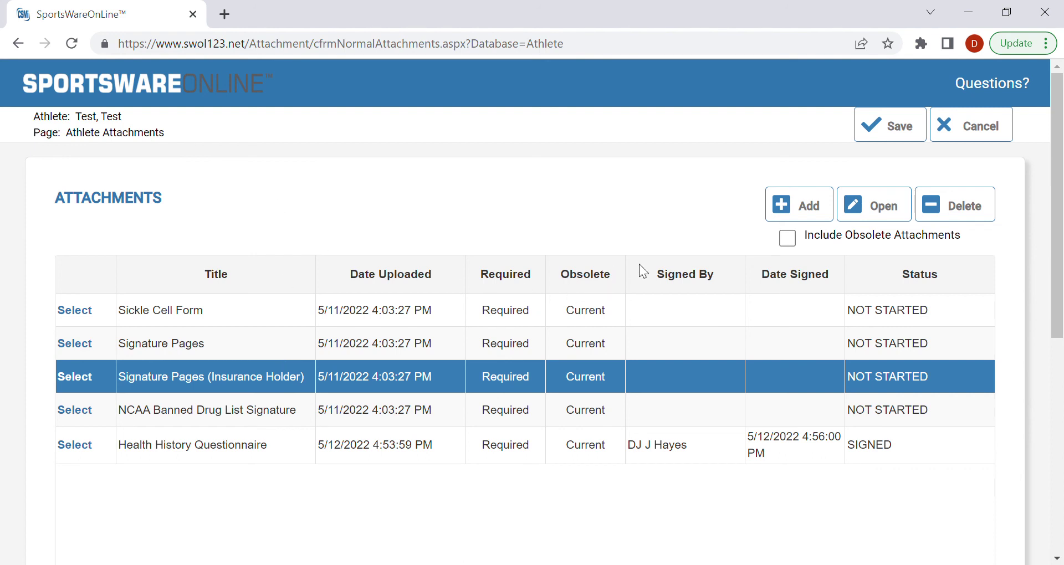
Step: Add a new attachment titled Physical, leaving the file unchosen
left_click(785, 203)
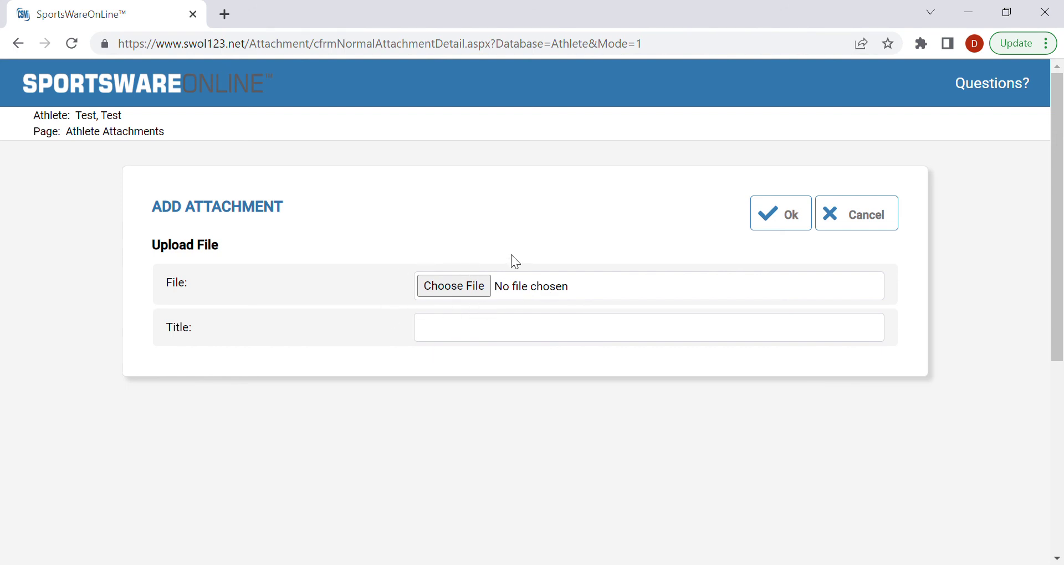
left_click(484, 288)
left_click(483, 333)
type("Physical")
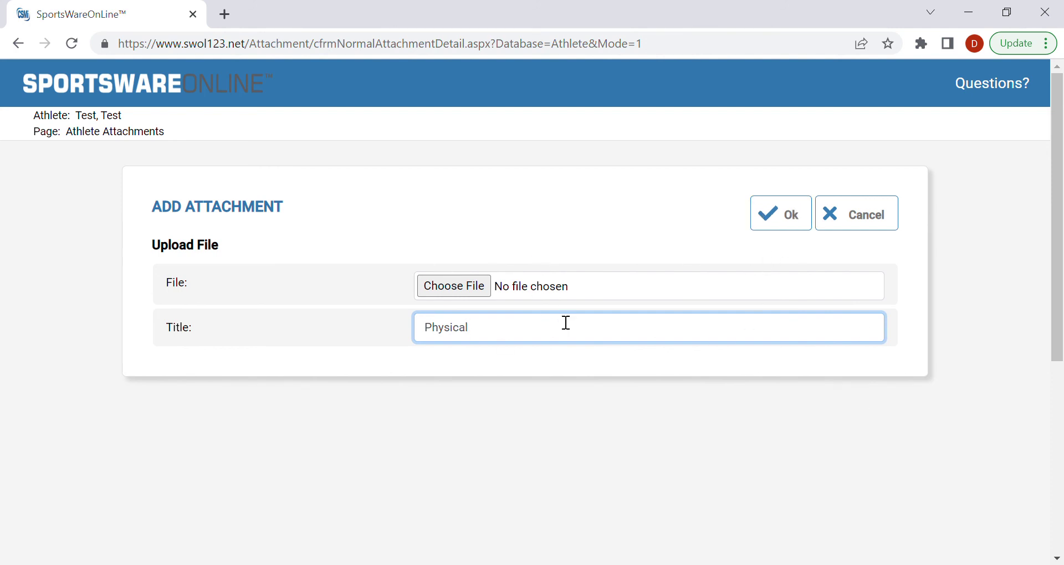
Step: Replace the attachment title 'Physical' with 'COVID-19 Vaccination Card', correcting typing mistakes
double_click(534, 333)
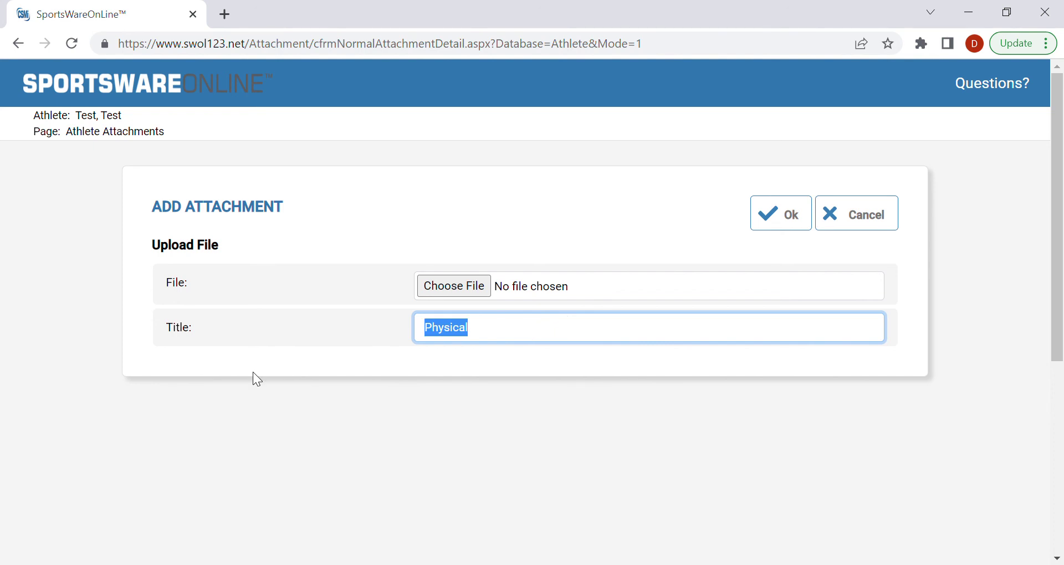
type("COv")
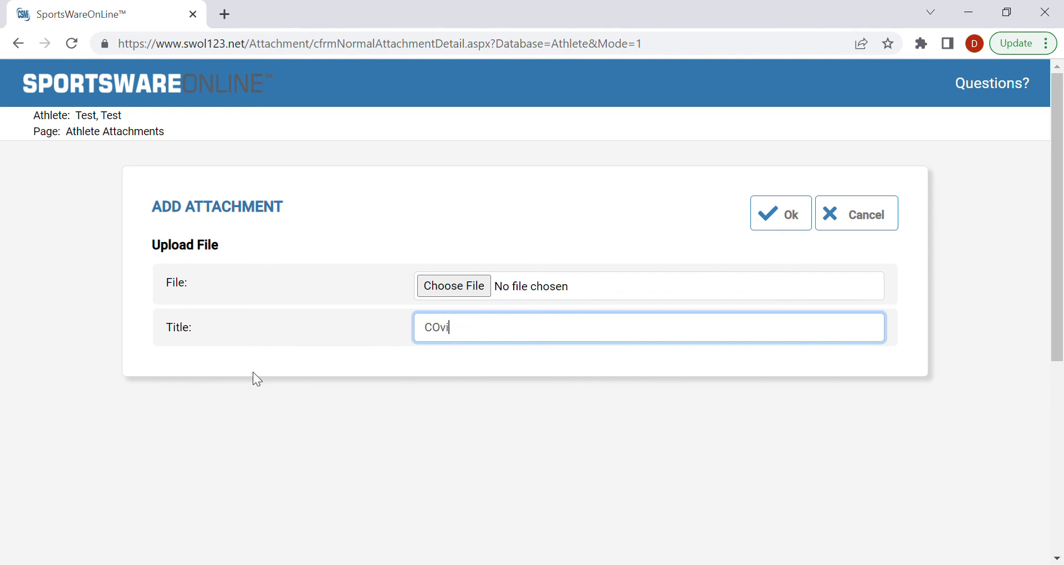
key("BackSpace")
type("VID-19 Vacciatnio Ca")
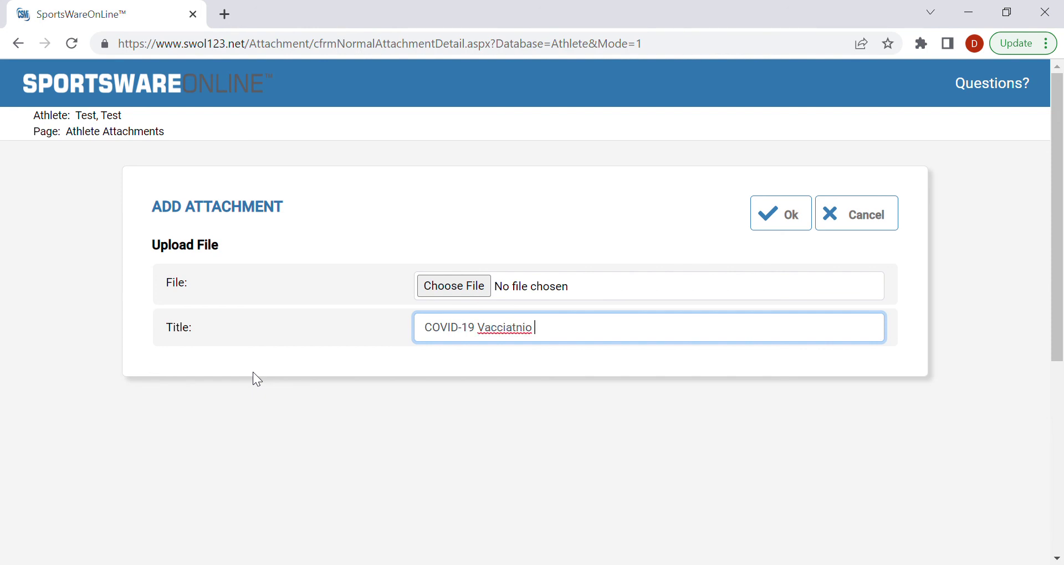
key("BackSpace")
key("BackSpace")
key("BackSpace")
key("BackSpace")
key("BackSpace")
key("BackSpace")
type("ion Ca")
key("BackSpace")
key("BackSpace")
key("BackSpace")
key("BackSpace")
key("BackSpace")
key("BackSpace")
key("BackSpace")
key("BackSpace")
key("BackSpace")
type("ination Card")
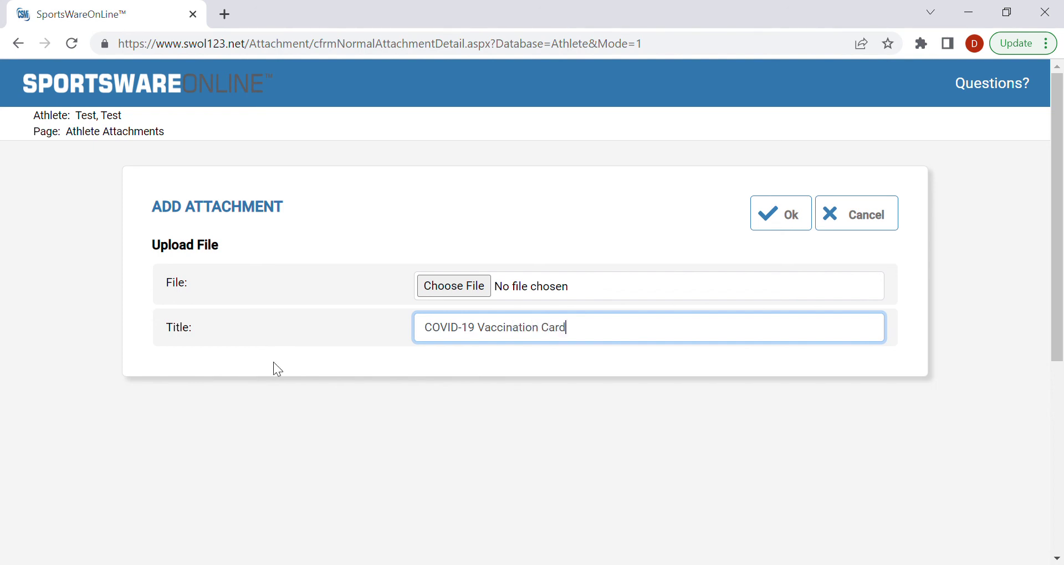